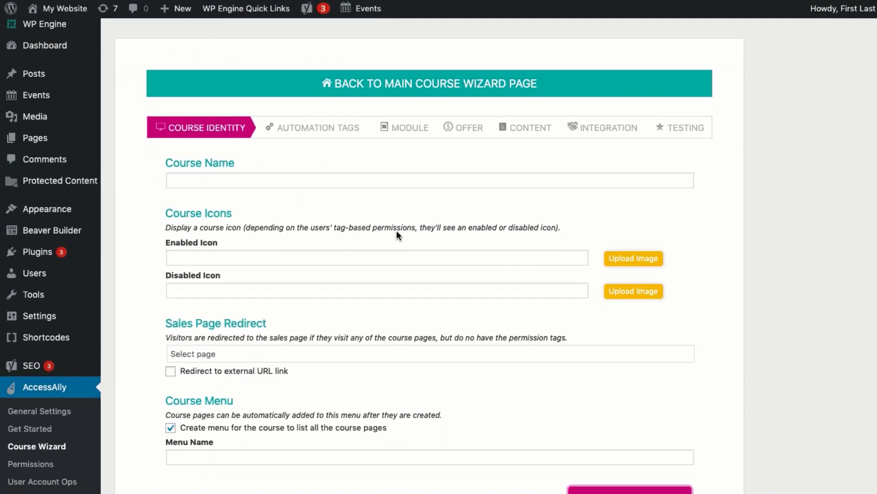
- Name the course 'Your Course Name' and redirect non-members to the matching sales page
click(334, 180)
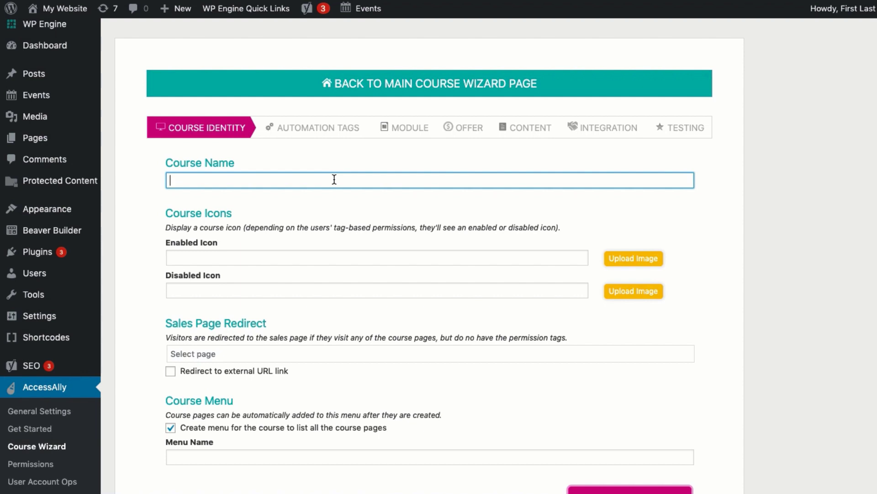
text(Your Course Name)
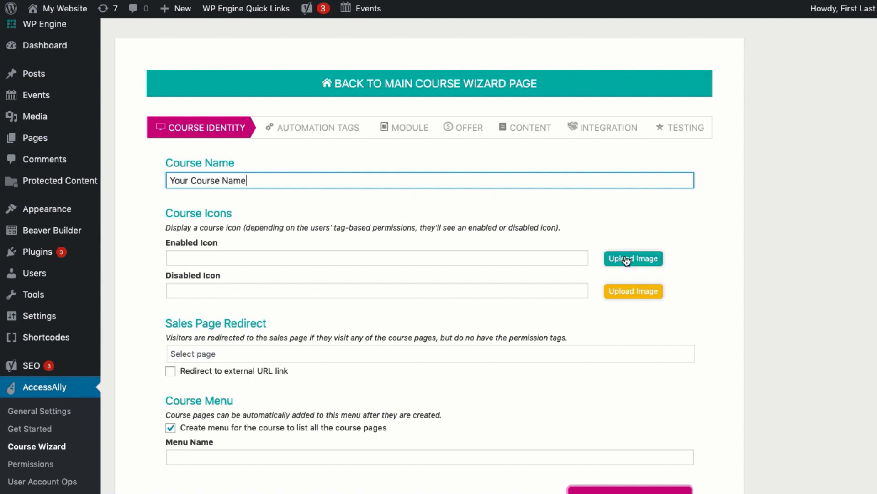
click(280, 353)
text(/sales )
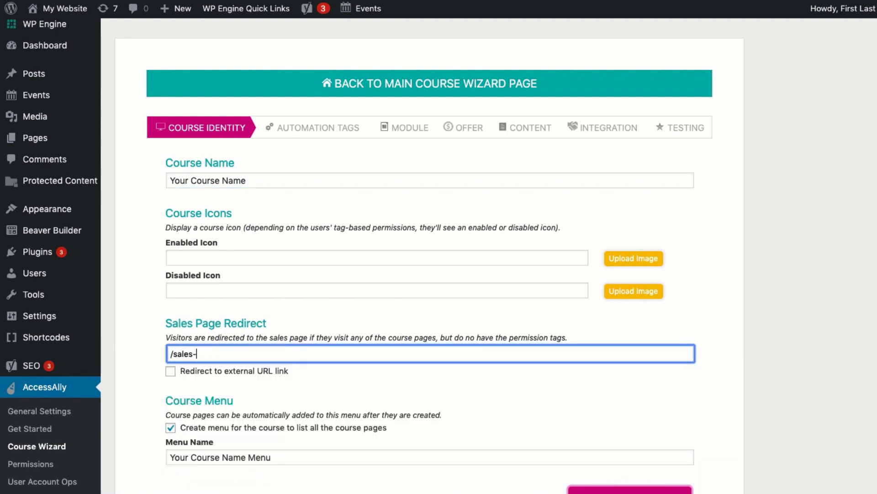
text(page)
click(372, 319)
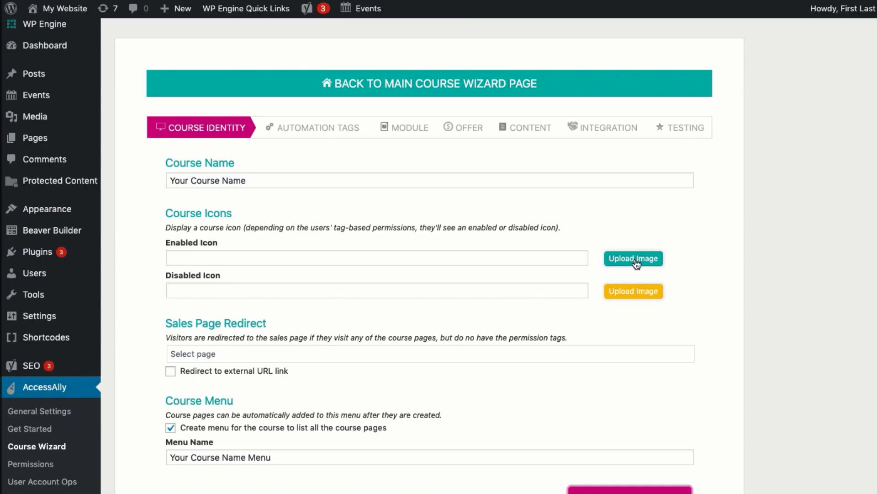
- Set the purple Standalone Course image as the enabled course icon
click(634, 259)
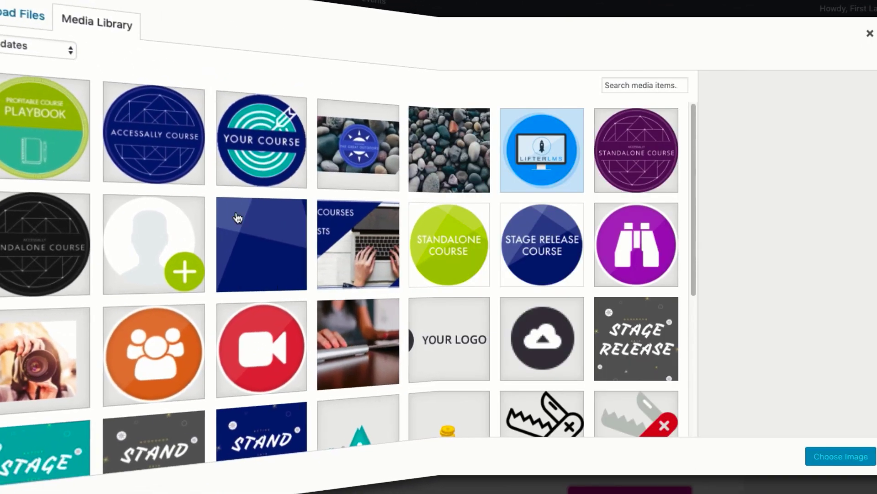
click(648, 194)
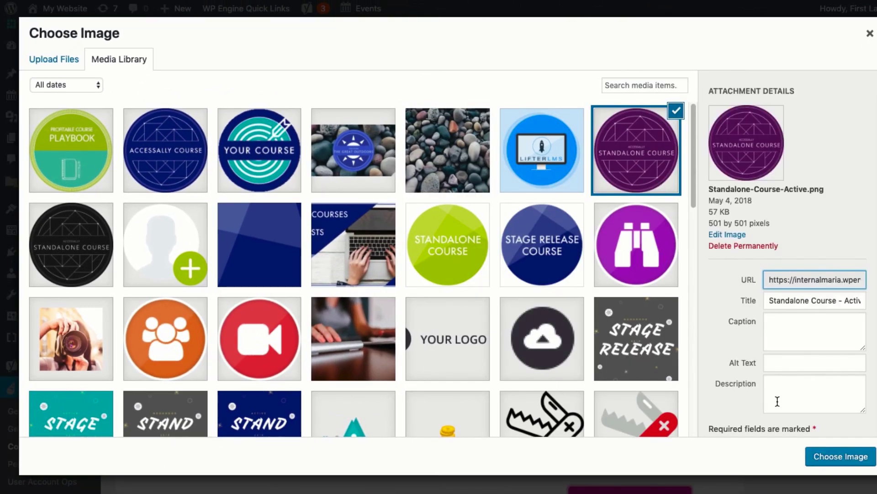
click(839, 457)
- Set the black Standalone Course image as the disabled course icon
click(603, 287)
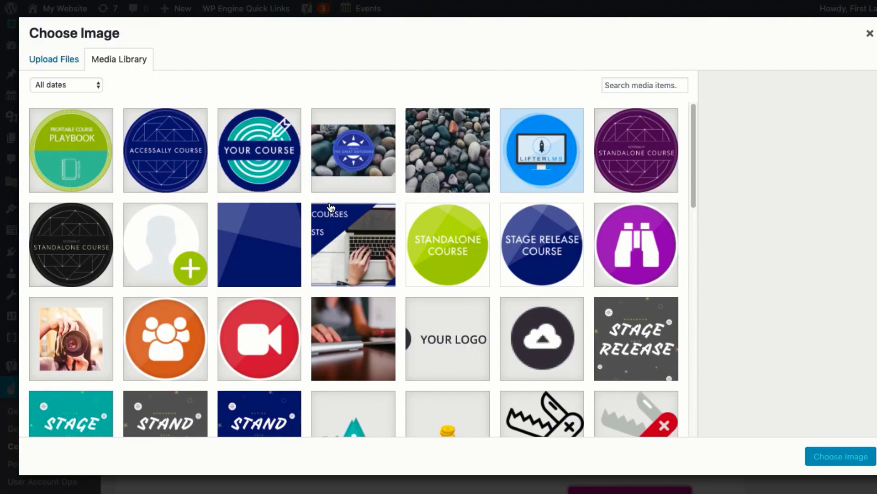
click(72, 238)
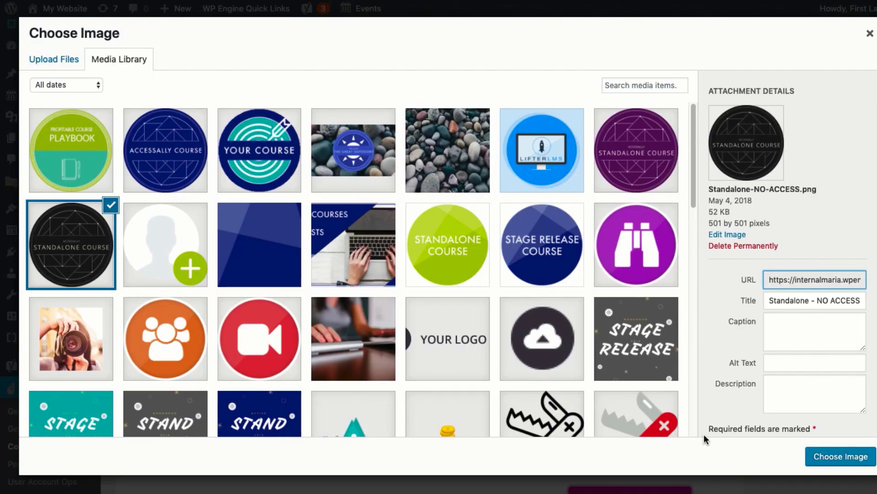
click(849, 458)
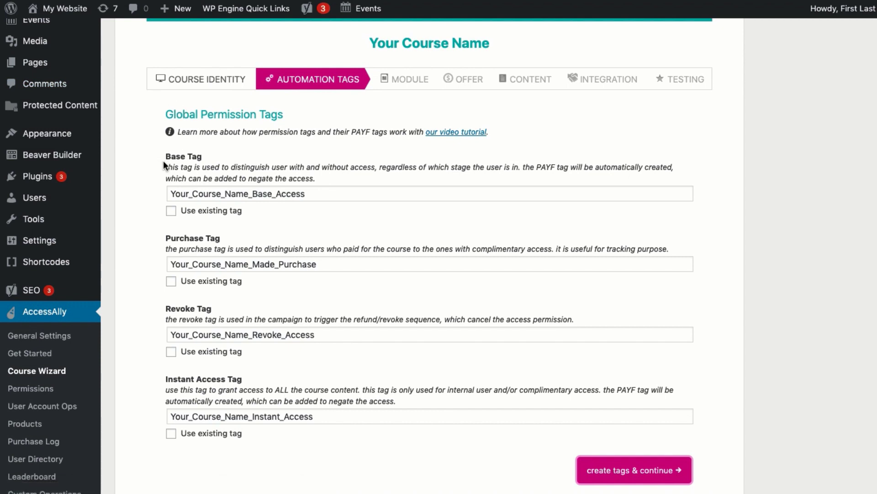
drag(165, 157, 203, 155)
click(204, 156)
drag(165, 378, 243, 379)
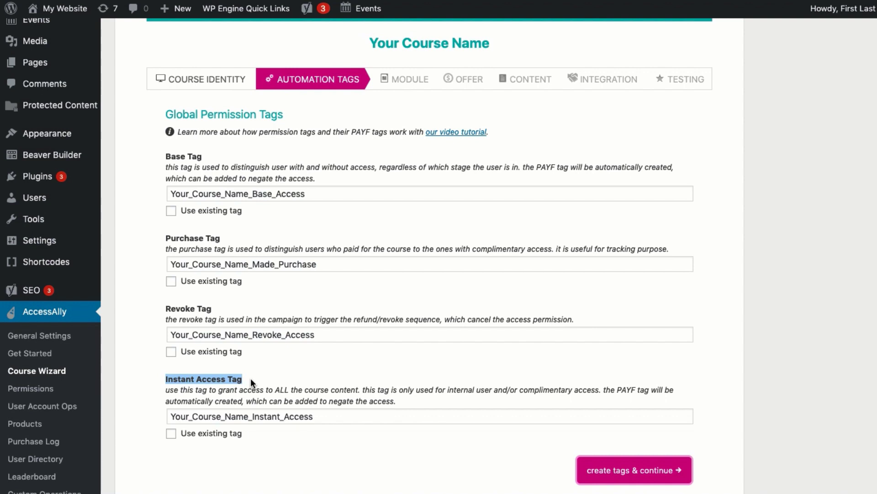
click(250, 378)
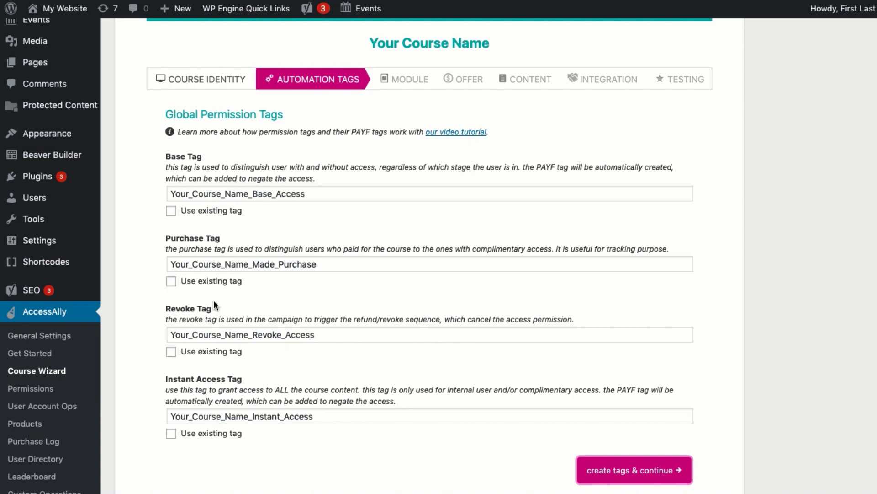
- Create the course tags and rename the first module to 'Module 1'
click(583, 472)
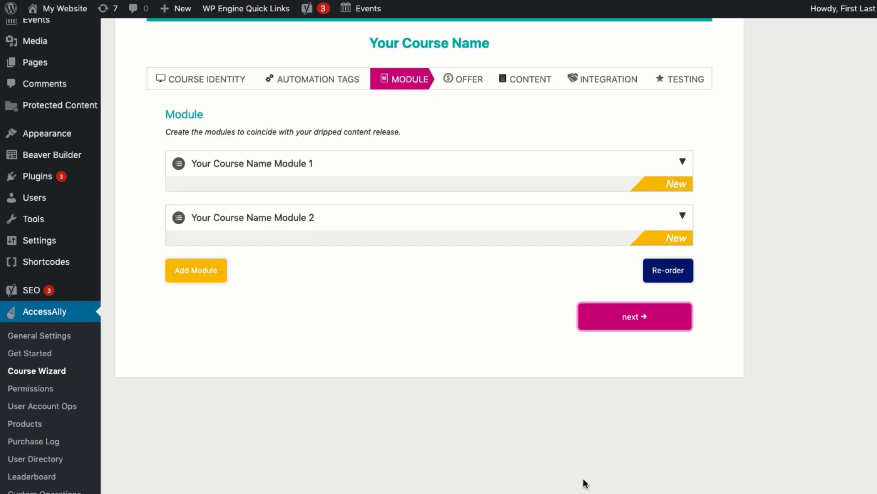
click(508, 167)
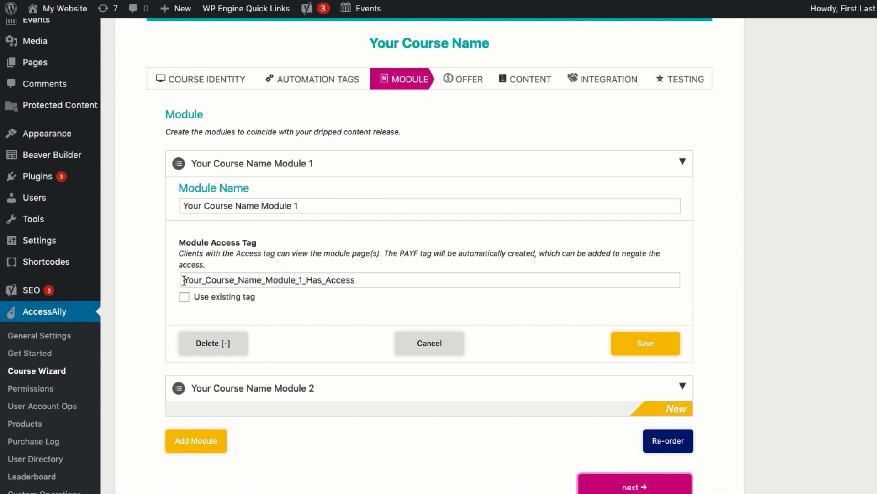
drag(183, 280, 376, 280)
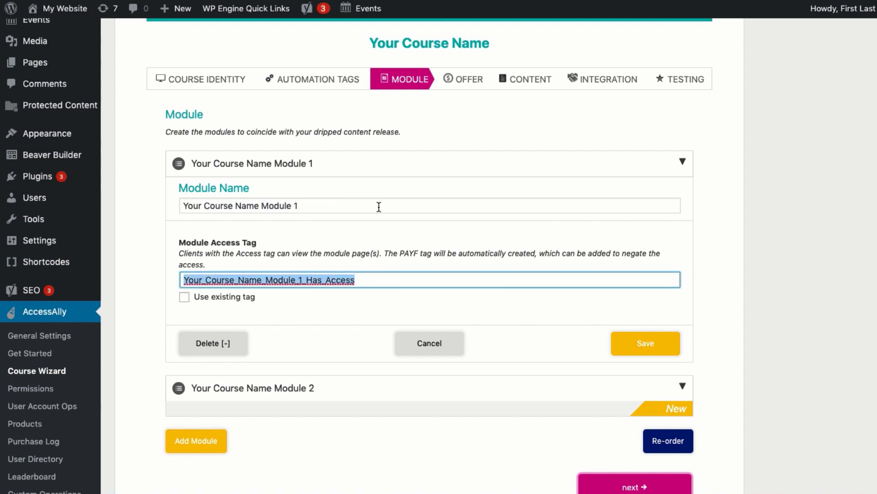
drag(379, 206, 173, 203)
text(Module)
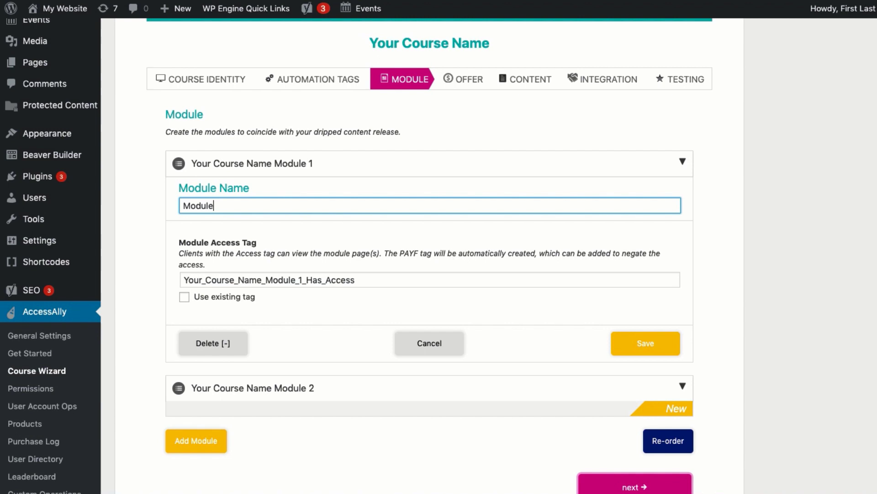
text( 1)
- Add a third module and trim its name down to 'Module 3'
click(212, 441)
scroll(283, 365, down, 3)
click(337, 325)
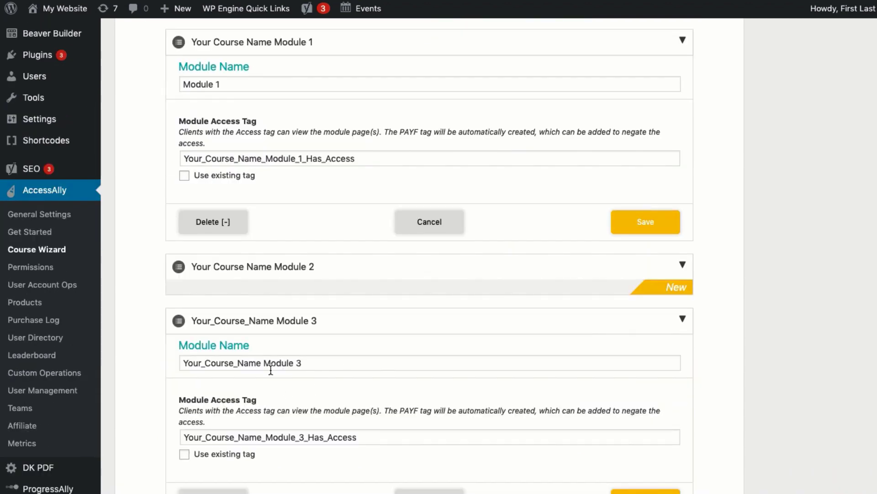
drag(264, 363, 102, 318)
key(BackSpace)
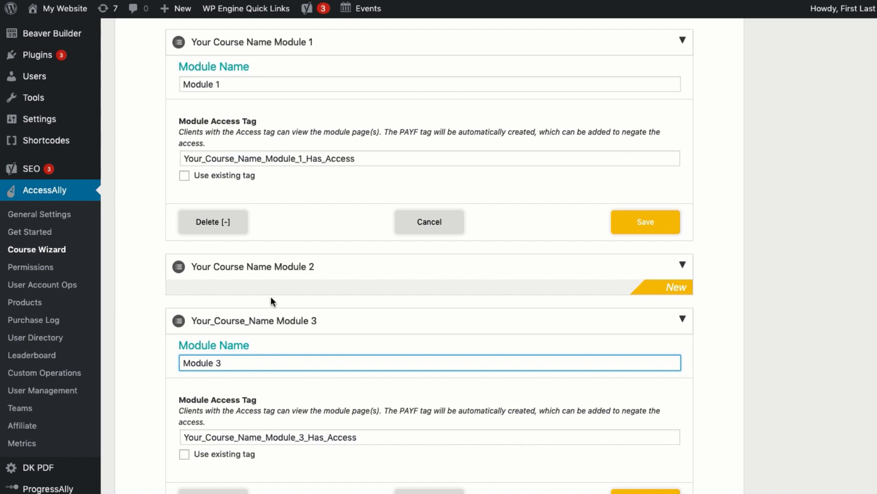
- Trim the second module's name down to 'Module 2'
click(272, 301)
drag(262, 309, 89, 279)
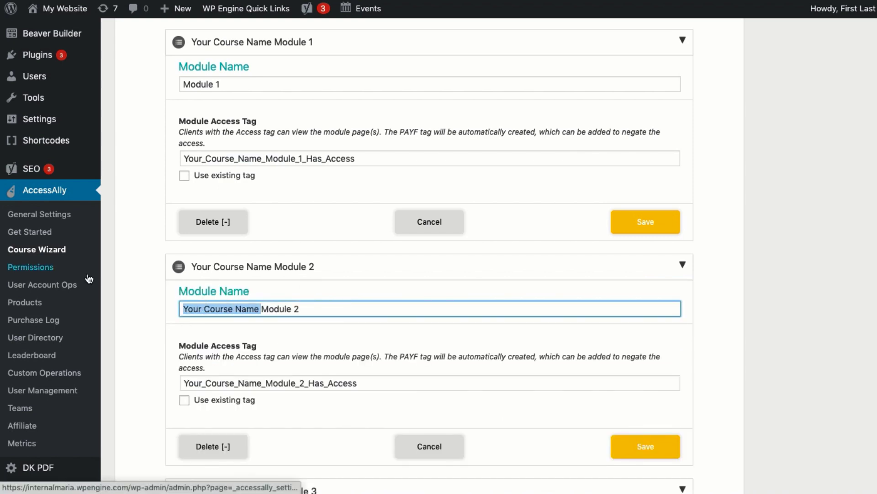
key(BackSpace)
click(350, 270)
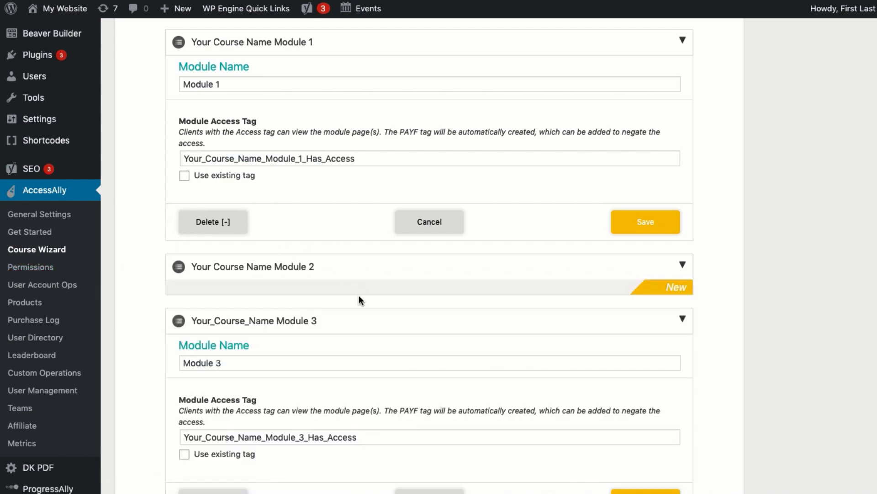
- Add a new course-level page titled 'Lesson 1' and save it
click(361, 328)
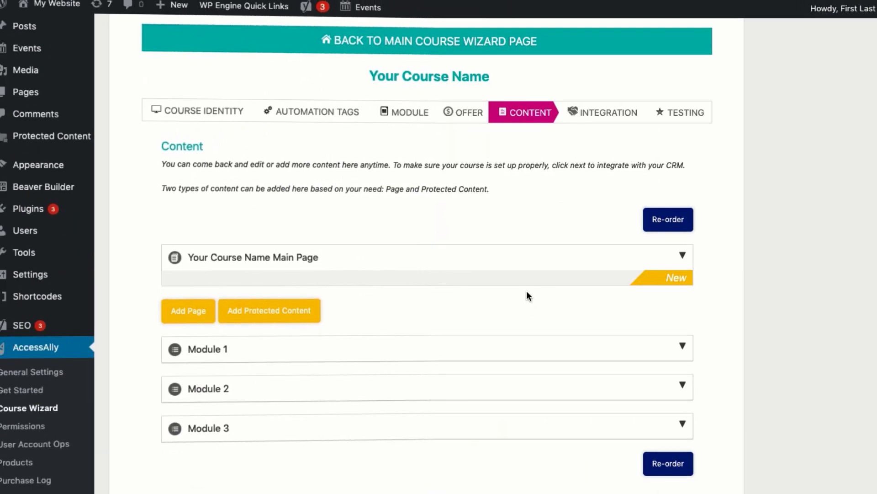
scroll(526, 291, down, 3)
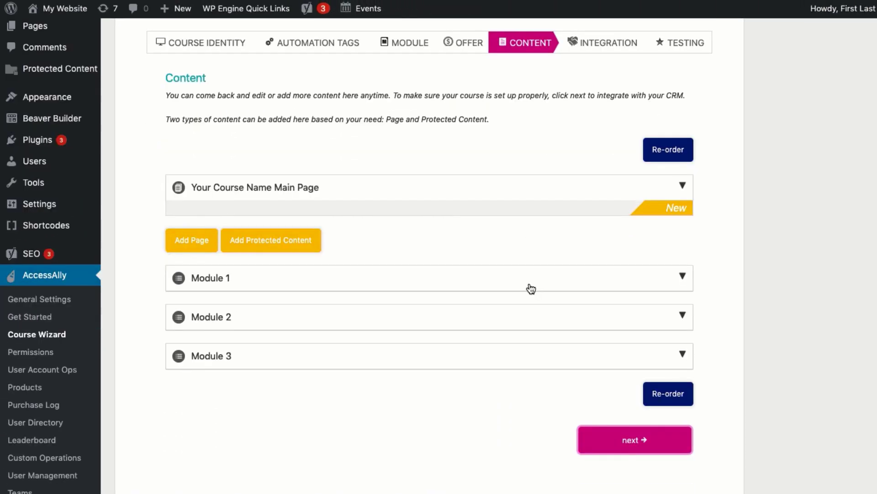
click(190, 249)
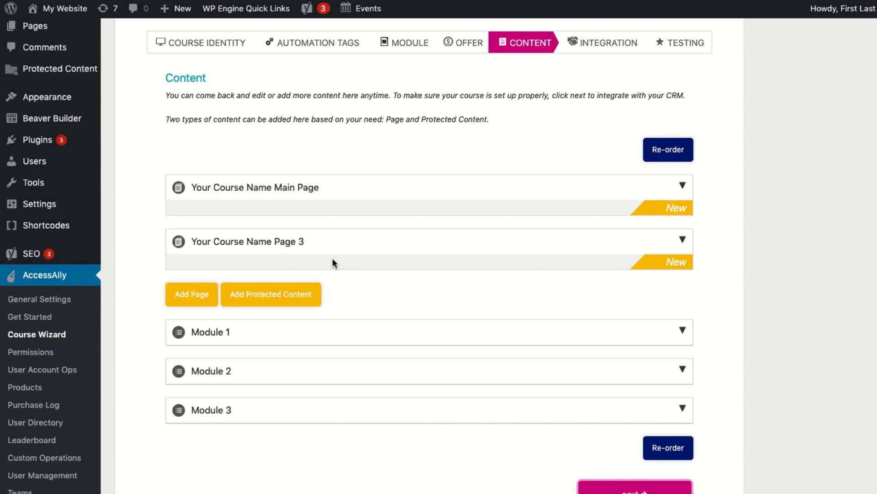
click(682, 240)
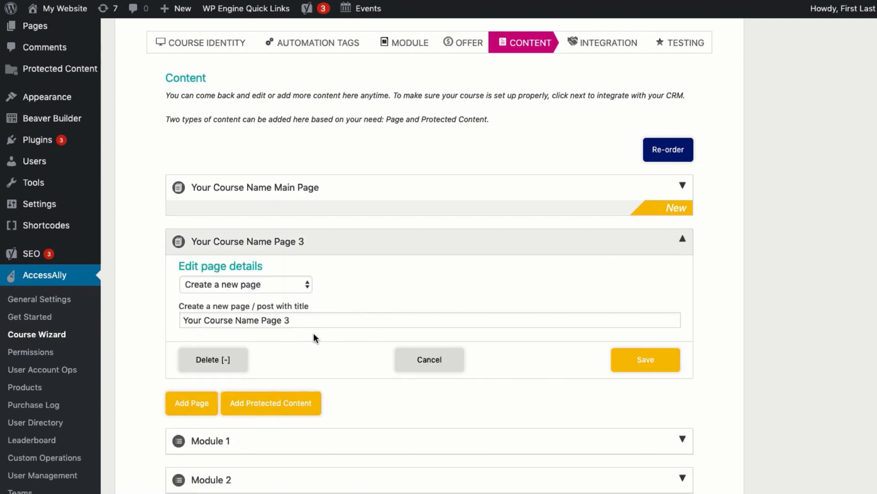
click(289, 282)
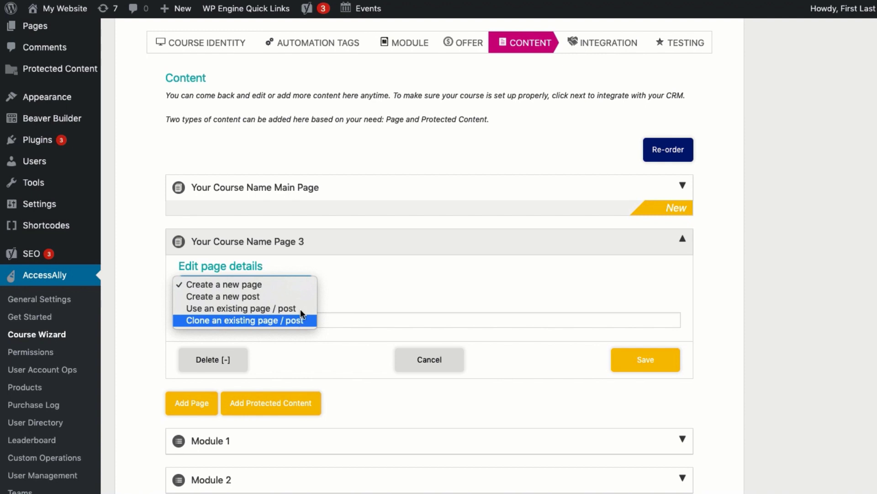
click(297, 284)
drag(295, 320, 169, 299)
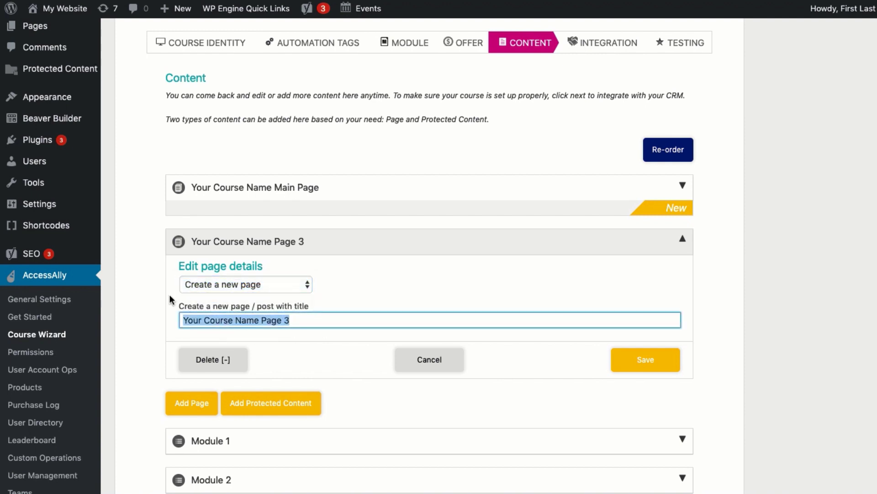
text(Lesson 1)
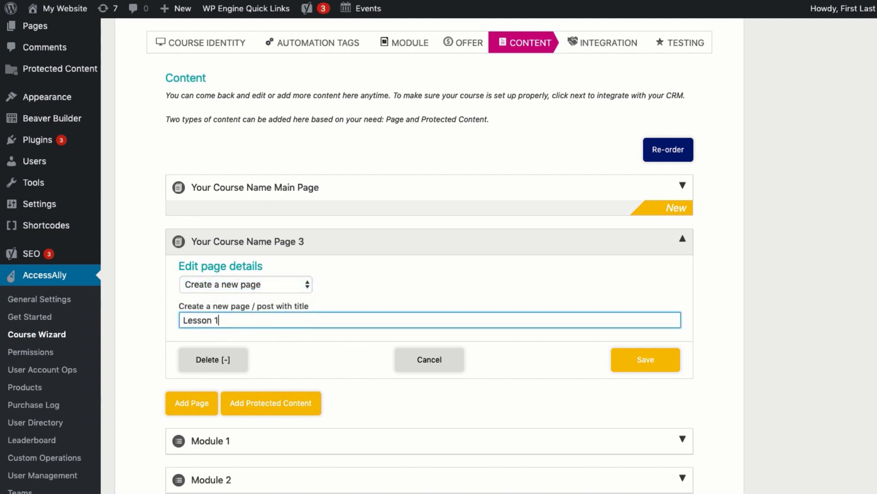
click(622, 359)
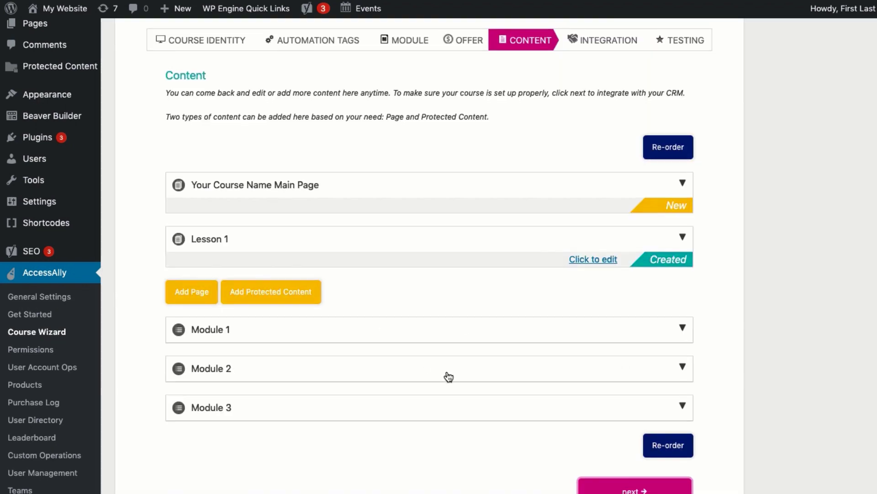
- Link the Lesson 1 item to the existing Lesson 1 page (14690) and save
scroll(447, 376, down, 1)
click(554, 225)
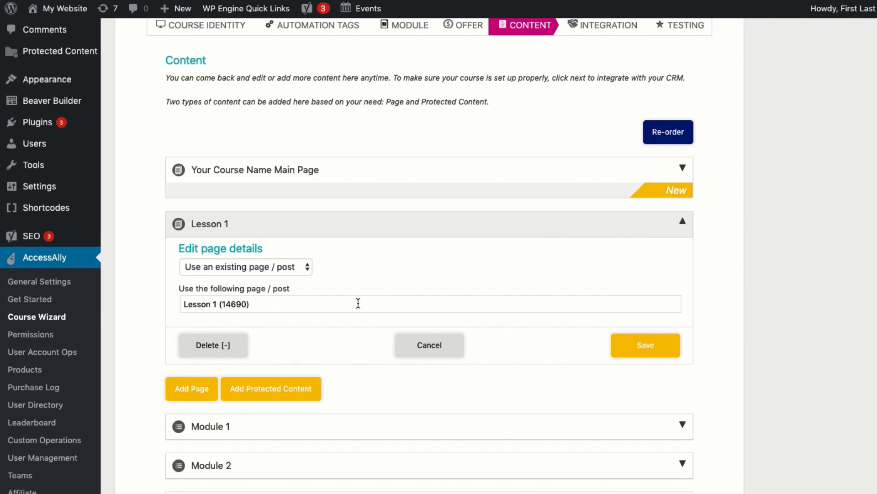
click(459, 348)
- Add a protected content item named 'Lesson 1 PDF' under Module 1 and save it
scroll(448, 349, down, 3)
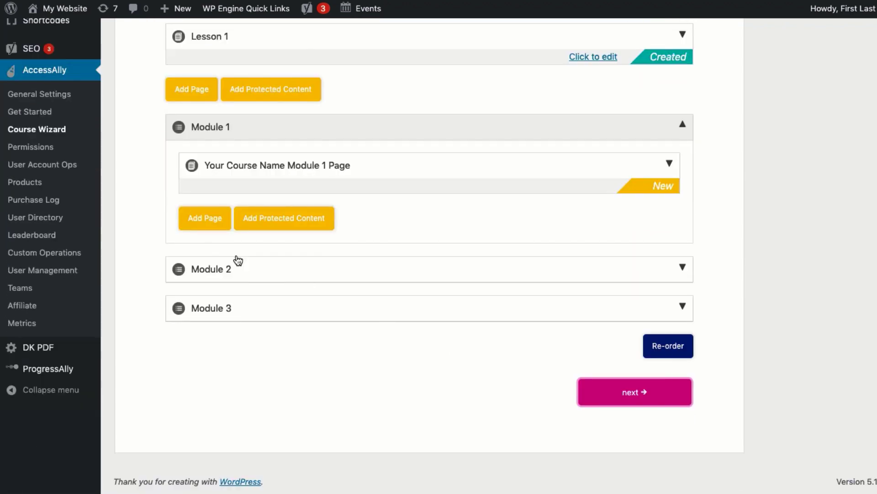
click(204, 219)
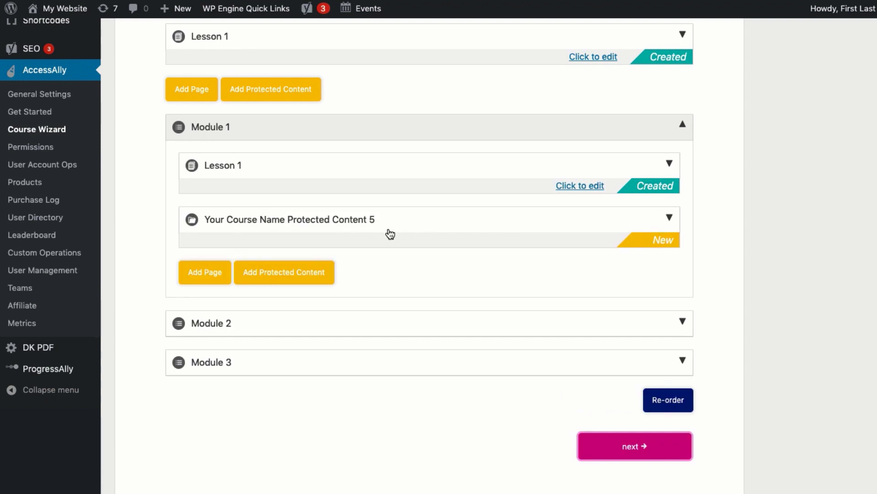
click(398, 231)
scroll(350, 288, down, 1)
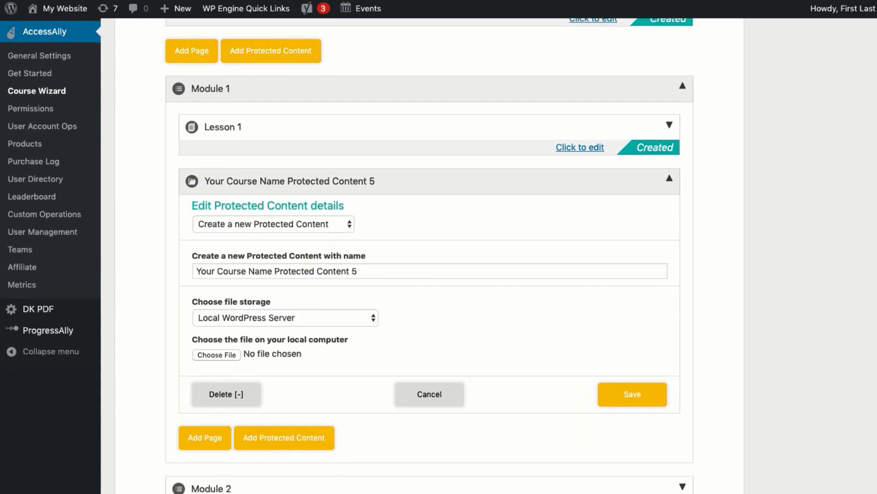
triple_click(359, 270)
text(Lesson)
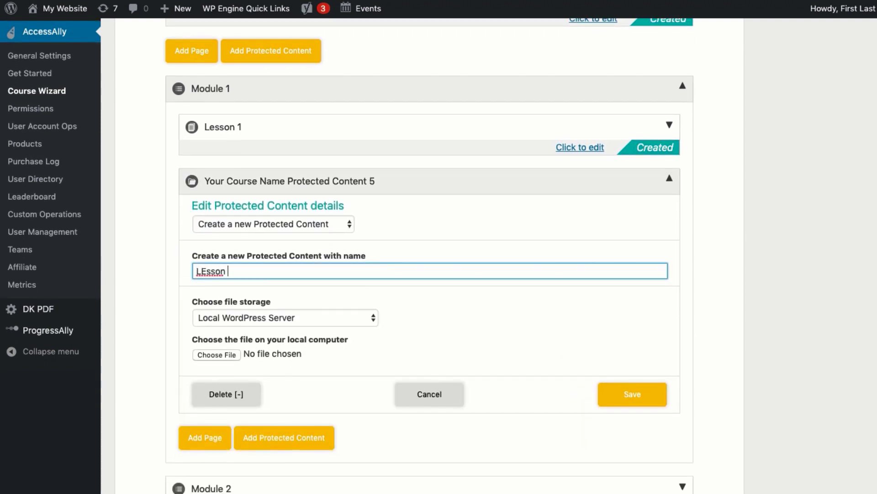
key(BackSpace)
key(BackSpace)
key(BackSpace)
key(BackSpace)
text(sson 1 PDF)
click(623, 393)
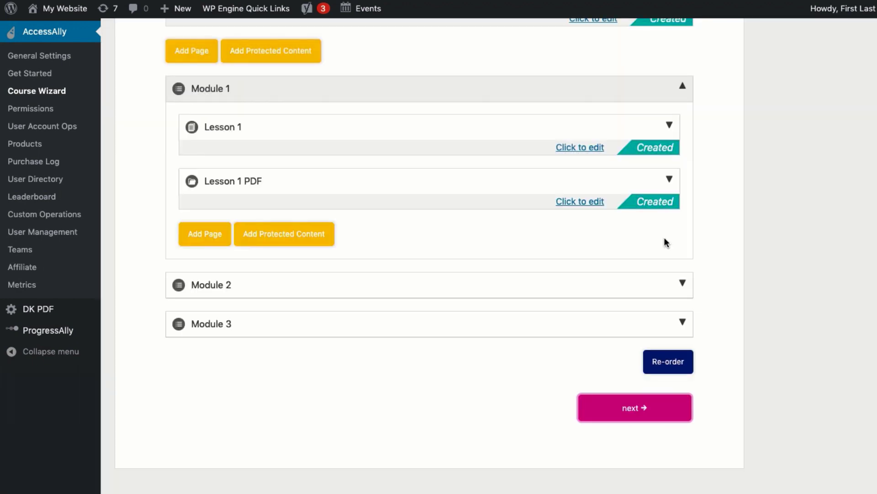
- In re-order mode, drag the top-level Lesson 1 into Module 2
click(671, 361)
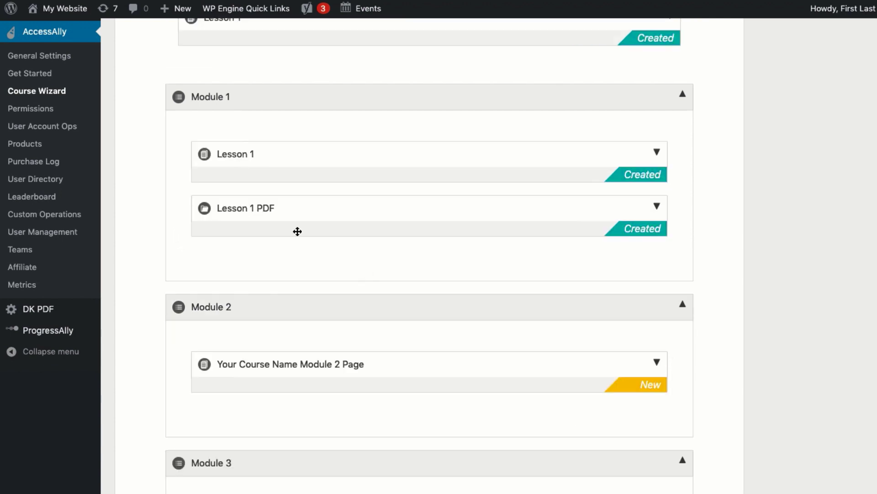
scroll(311, 238, up, 3)
drag(239, 131, 261, 277)
scroll(358, 255, up, 10)
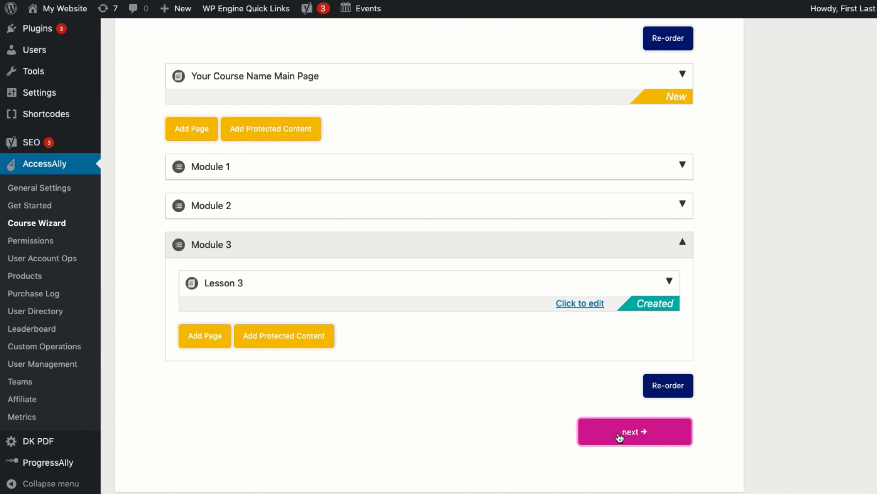
- Go to CRM integration, expand the welcome sequence, and view the free-course starting condition instructions
click(620, 437)
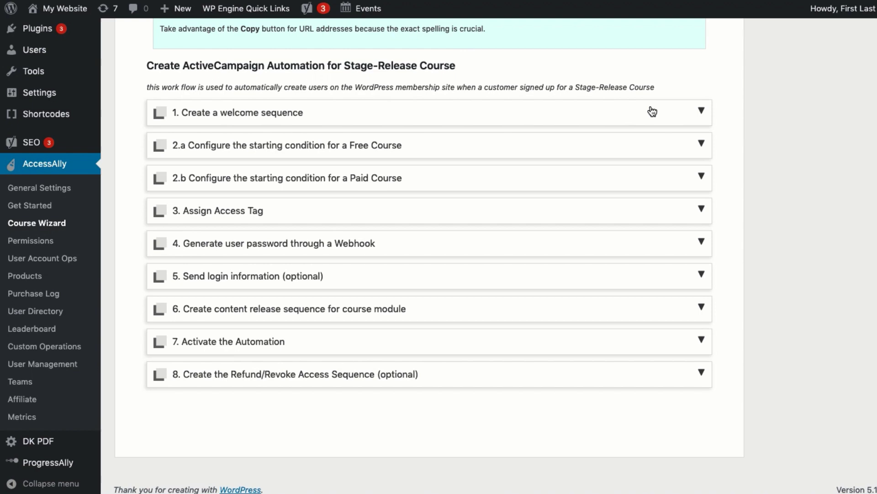
click(666, 112)
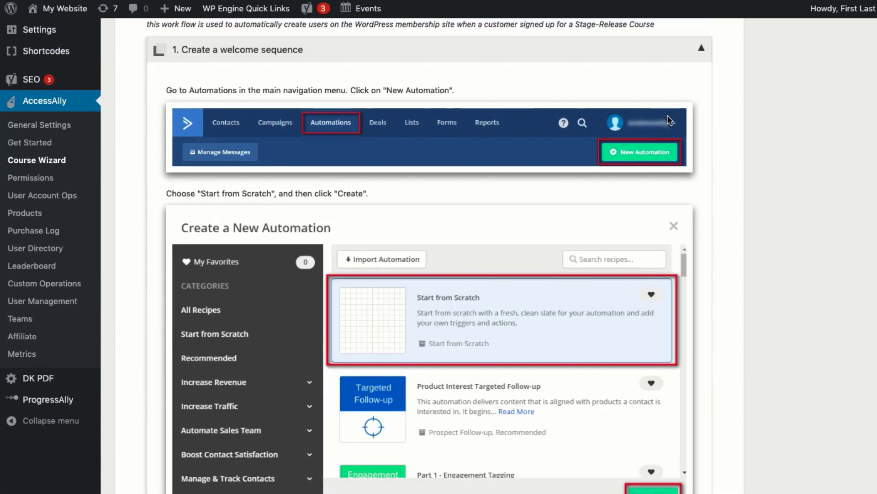
scroll(668, 119, up, 2)
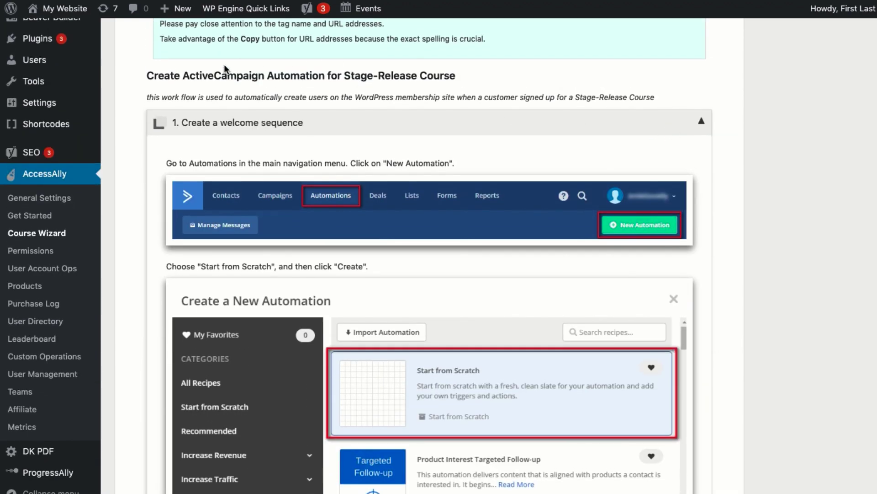
drag(147, 76, 434, 85)
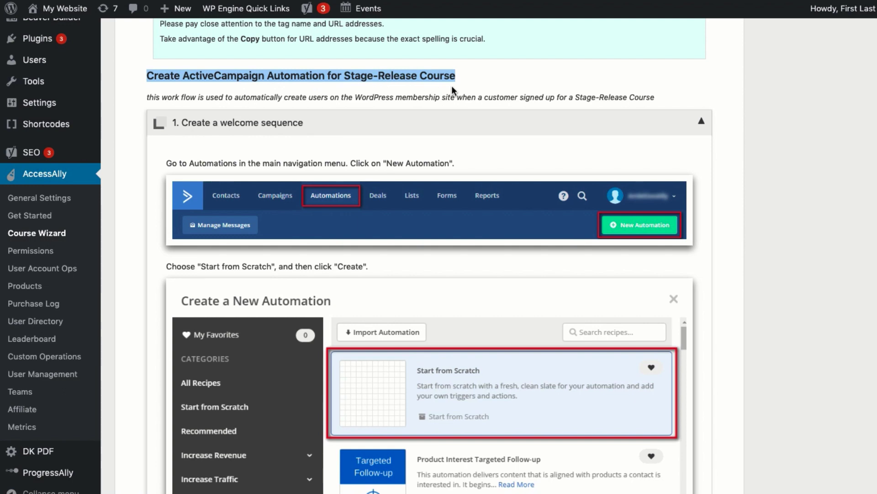
click(452, 86)
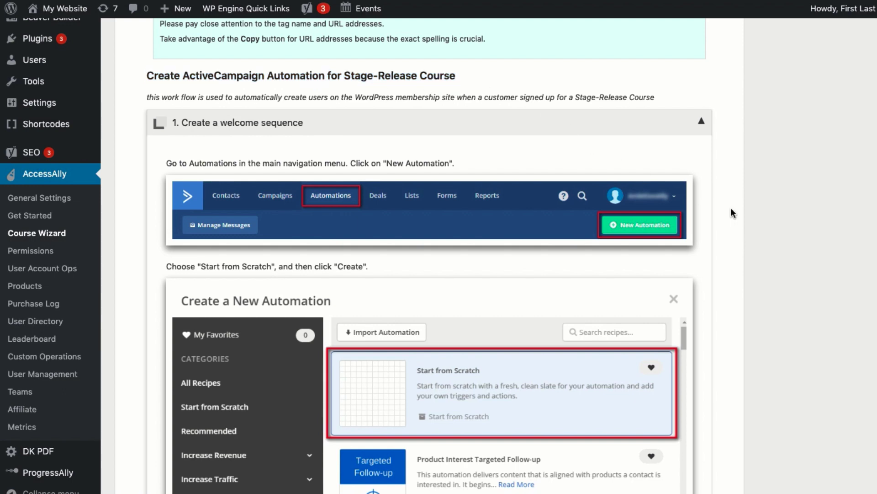
scroll(730, 212, down, 2)
scroll(731, 208, down, 5)
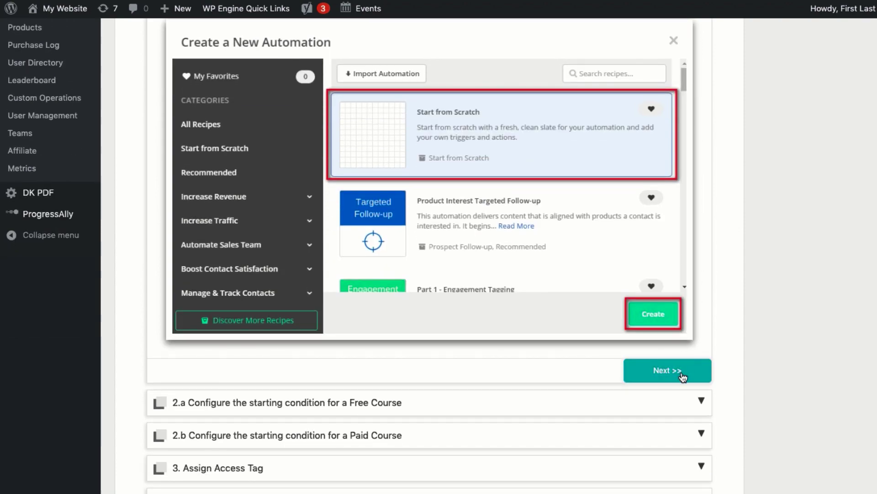
click(683, 376)
scroll(683, 371, down, 8)
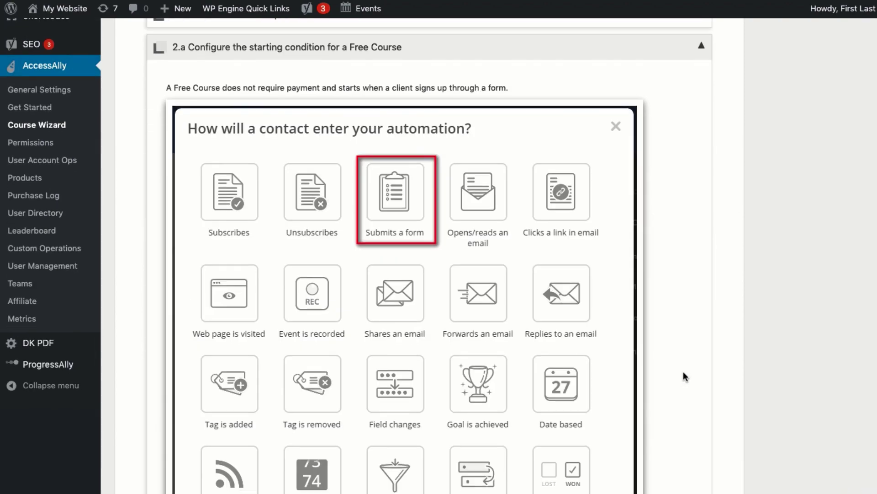
scroll(686, 366, down, 5)
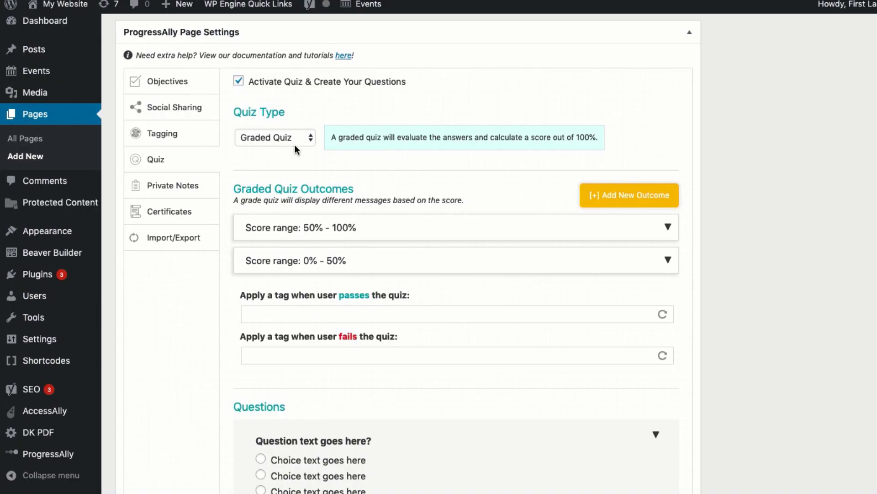
- Scroll through the Take The Free CRM Quiz page as a quiz example
scroll(294, 144, down, 2)
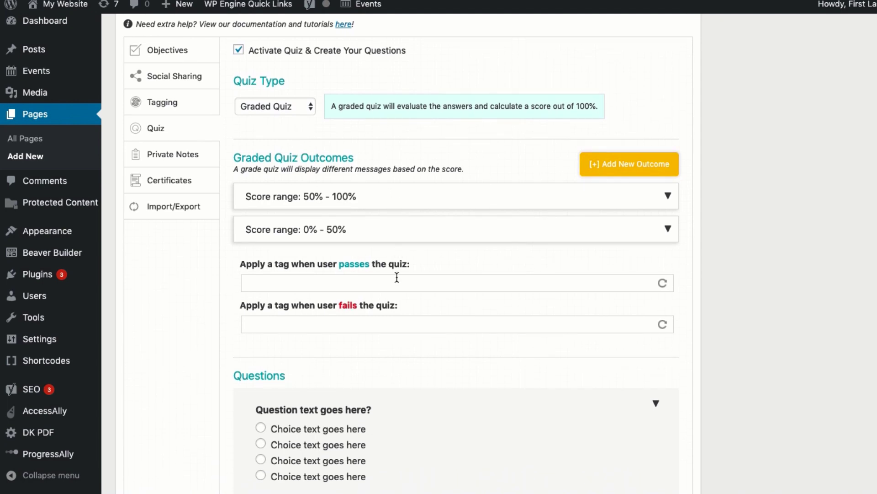
- Change the 50% score range to 75% and make it the pass/fail threshold
click(394, 203)
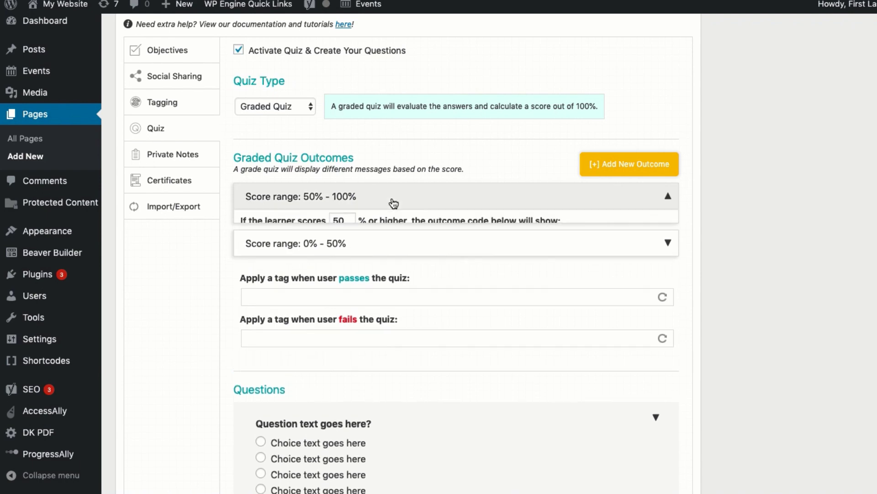
drag(353, 221, 326, 221)
text(75)
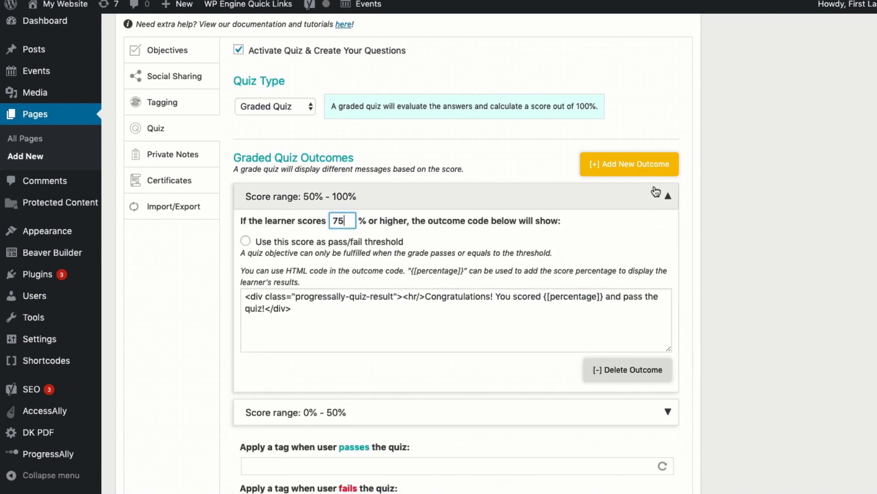
click(246, 240)
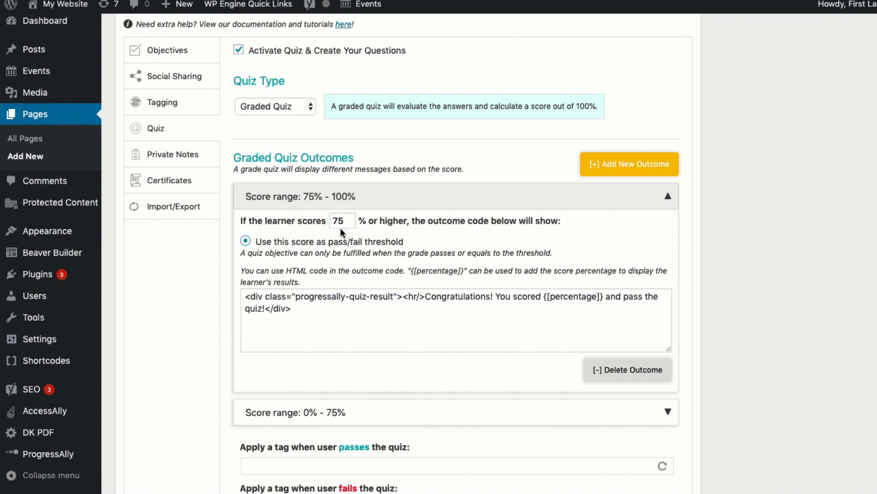
click(475, 206)
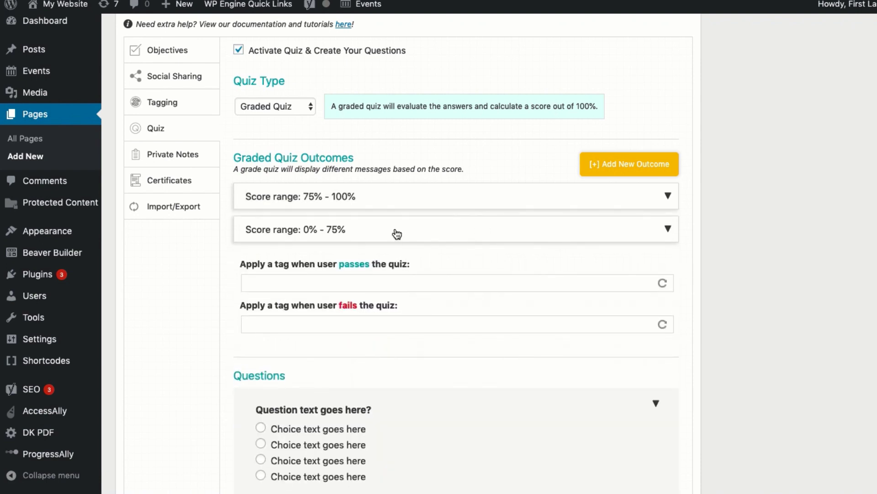
scroll(397, 234, down, 1)
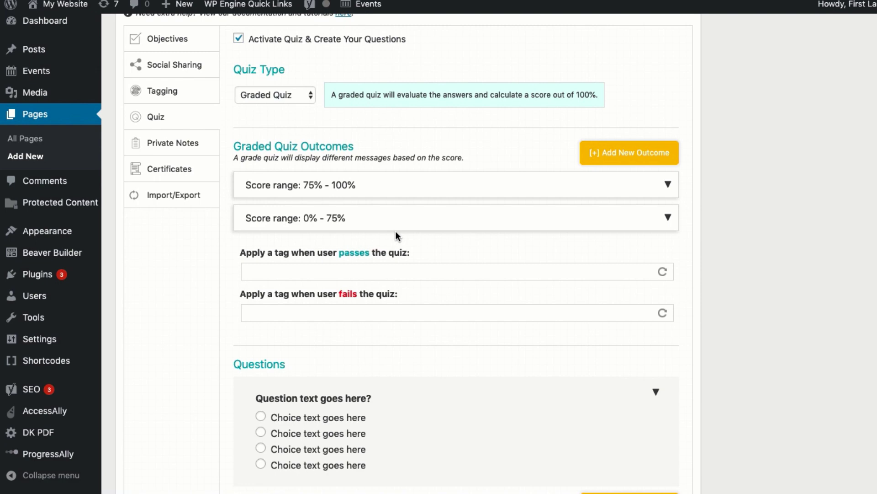
- Set the quiz type to Scoring Test and expand the 0+ score range outcome
click(297, 95)
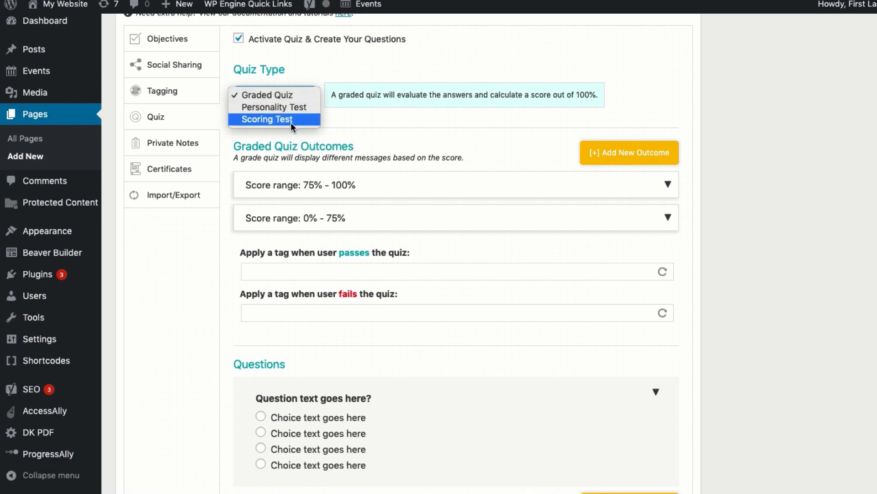
click(291, 120)
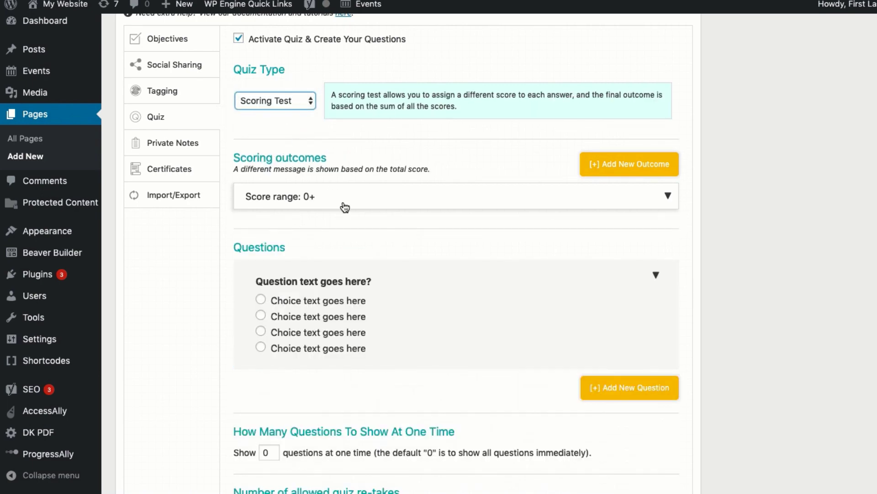
click(345, 207)
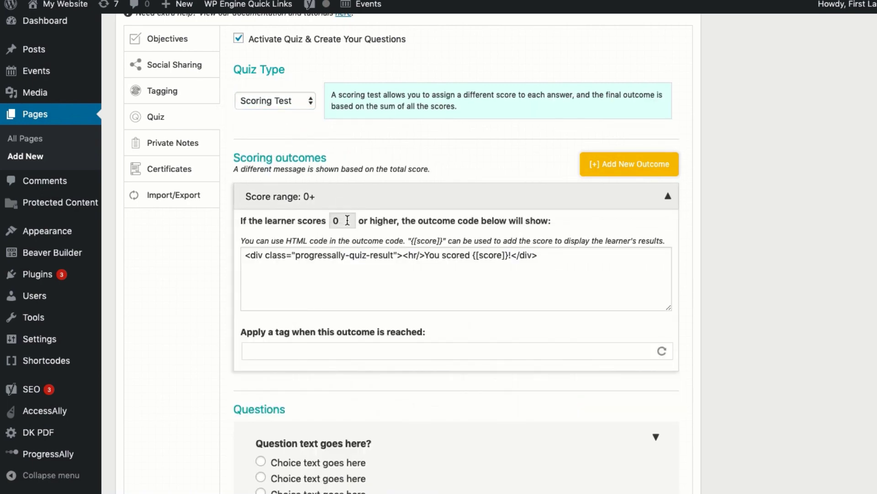
click(346, 224)
drag(346, 224, 330, 222)
click(343, 223)
- Add a second scoring outcome alongside the 0+ range
click(626, 167)
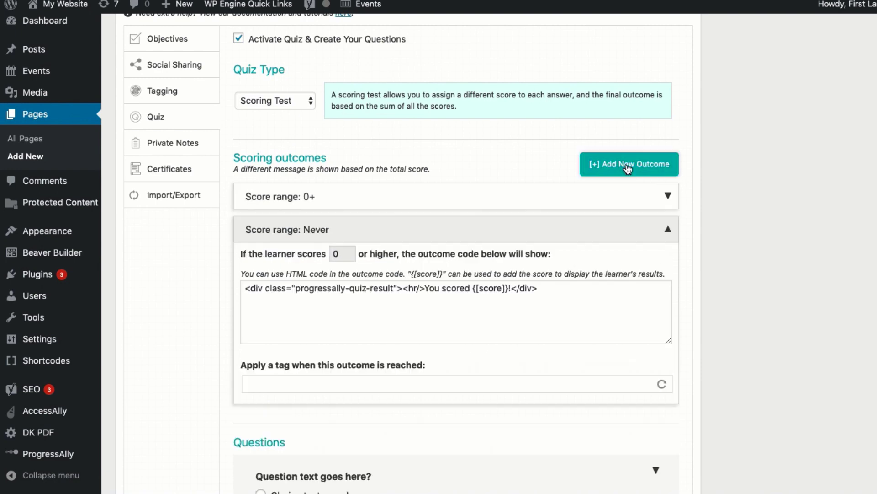
click(346, 255)
scroll(369, 314, down, 5)
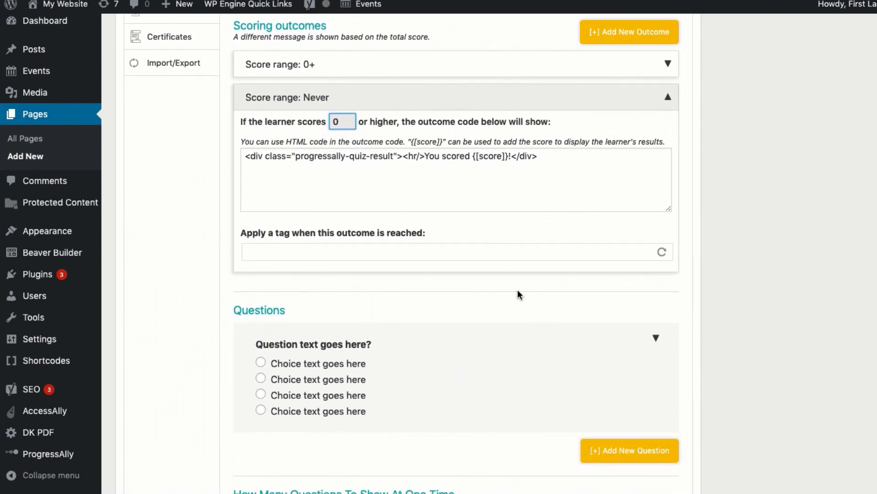
scroll(457, 341, down, 2)
scroll(457, 341, up, 7)
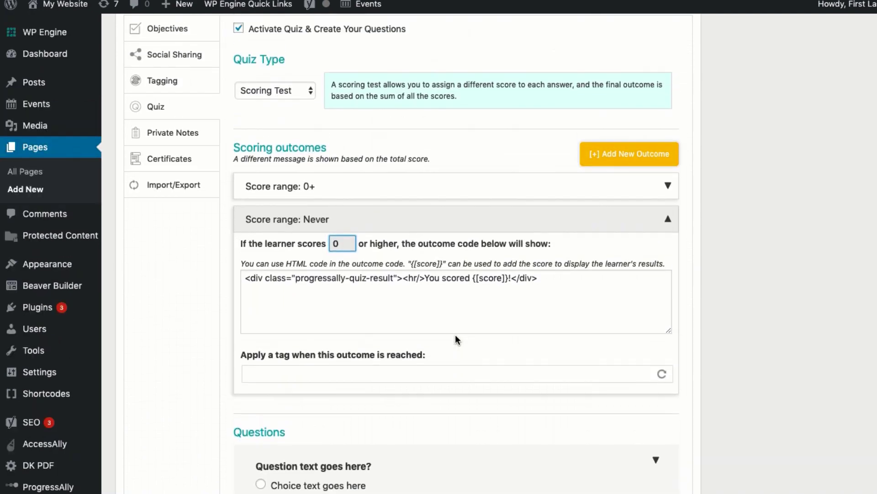
- Change the quiz type to Personality Test
click(268, 190)
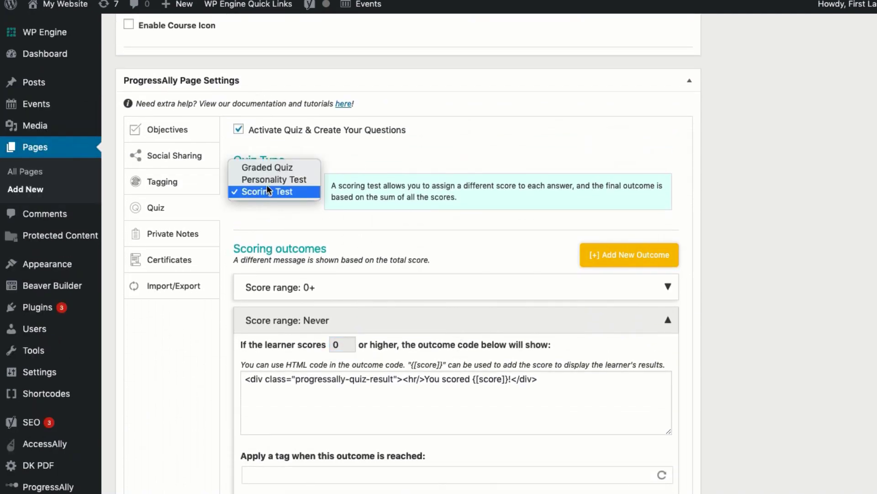
click(267, 180)
scroll(489, 310, down, 2)
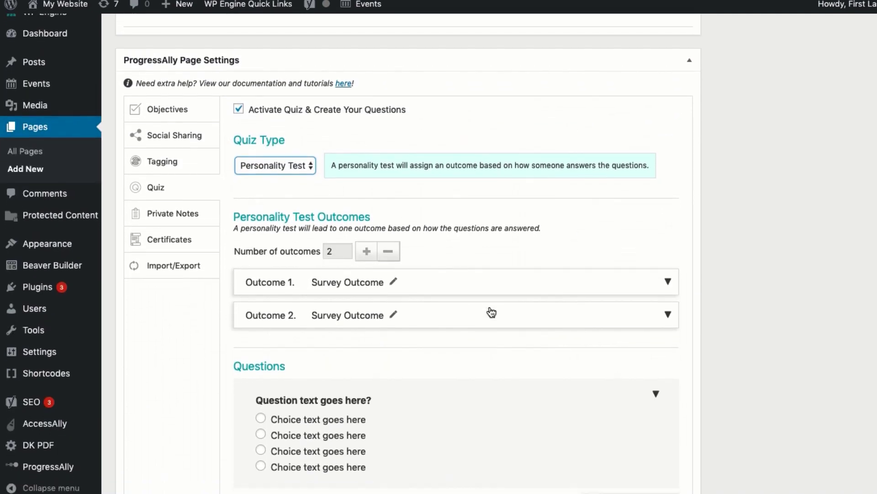
scroll(492, 312, down, 1)
- Rename Outcome 1 to 'Your Favorite Fruit is an Apple!'
click(394, 177)
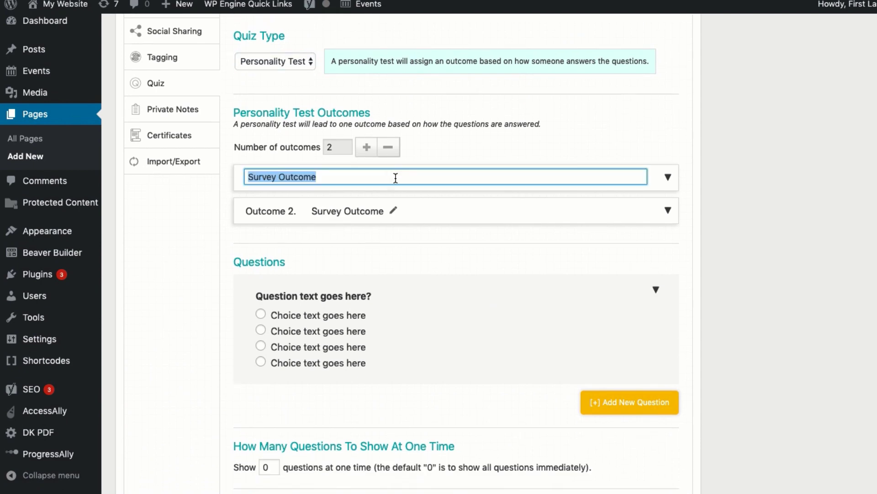
text(Your)
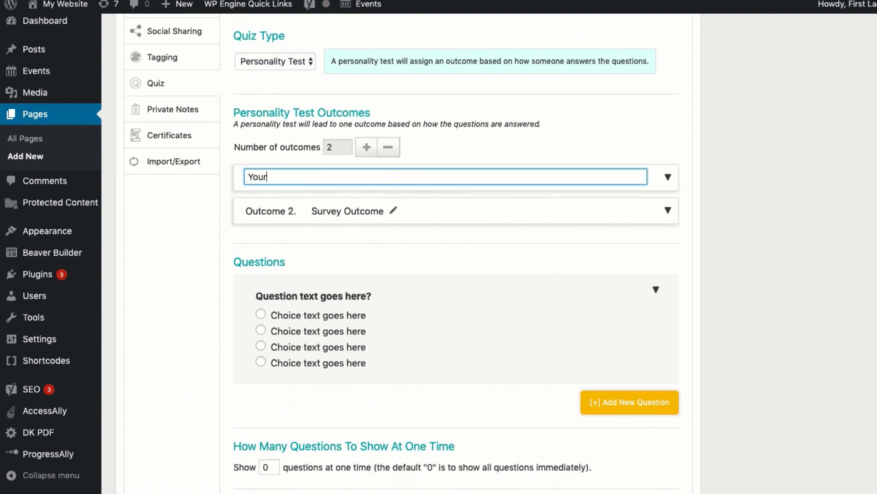
text( Favorite Fruit is an Apple!)
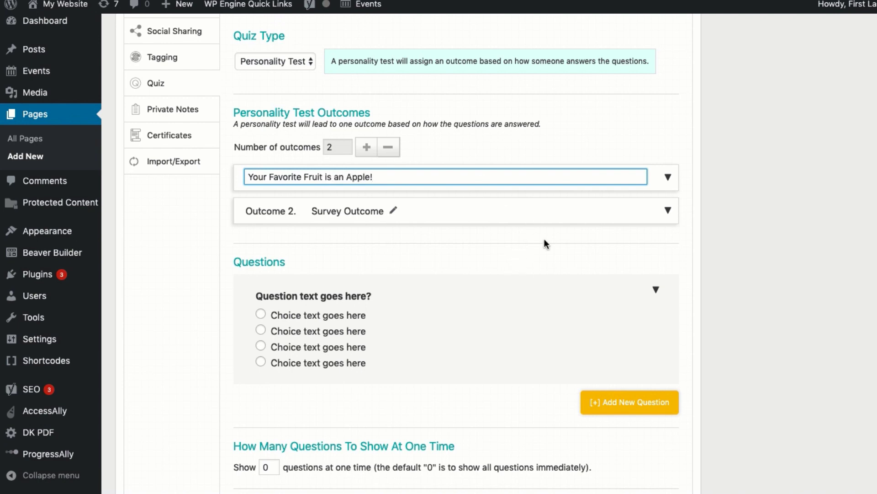
click(629, 146)
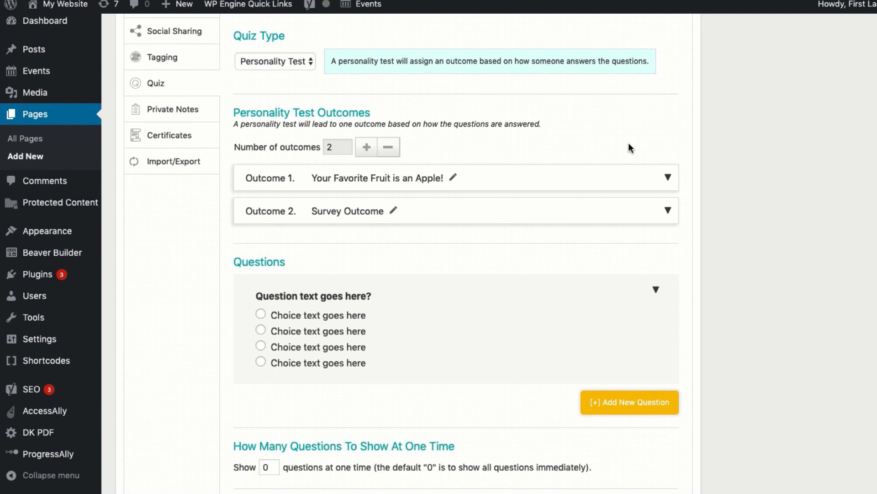
mouse_move(502, 1)
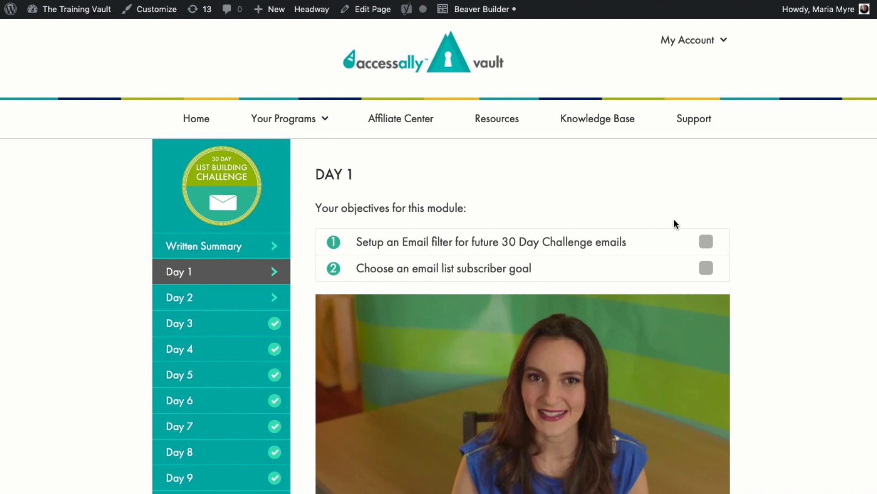
- Tick the Day 1 objective 'Setup an Email filter for future 30 Day Challenge emails' as done
click(706, 245)
scroll(754, 244, down, 2)
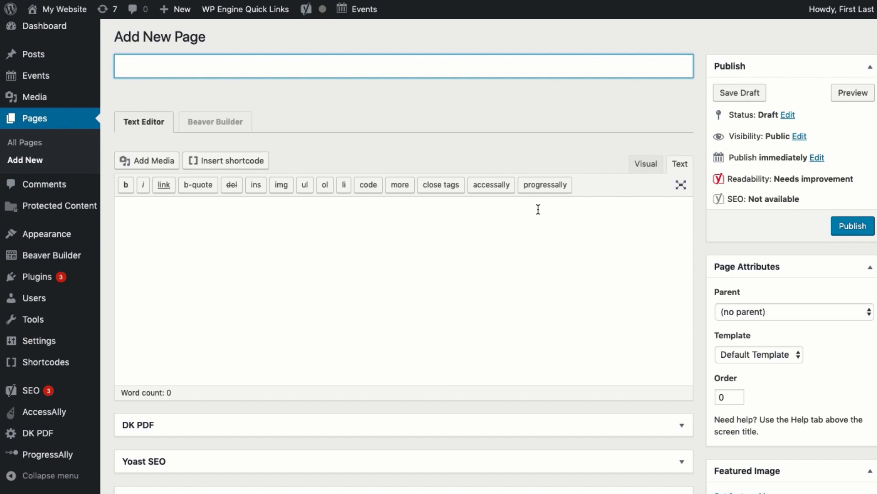
- Add a page objective described 'Download Lesson 1 Workbook' under ProgressAlly Objectives
scroll(539, 209, down, 5)
scroll(538, 209, down, 3)
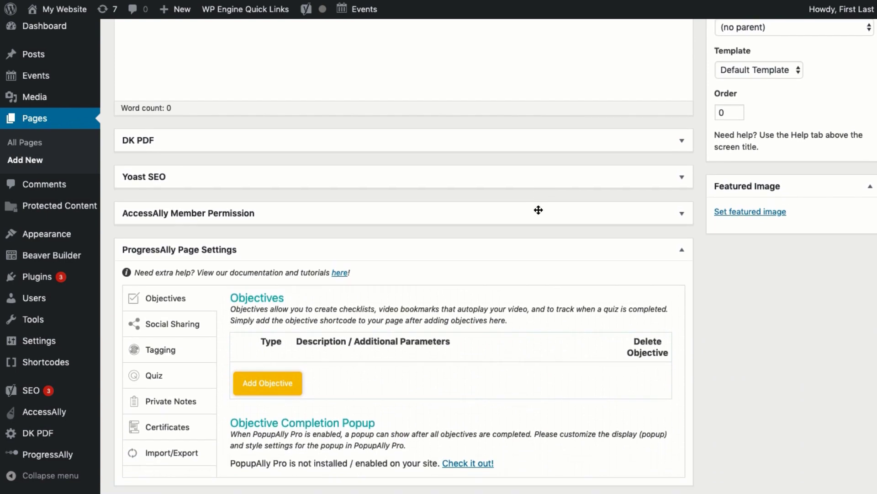
click(298, 321)
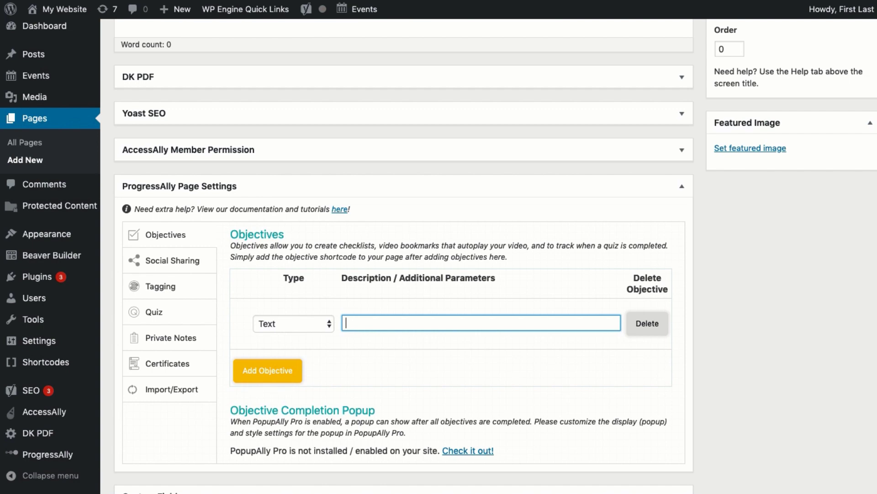
text(Download Lesson 1 Workbook)
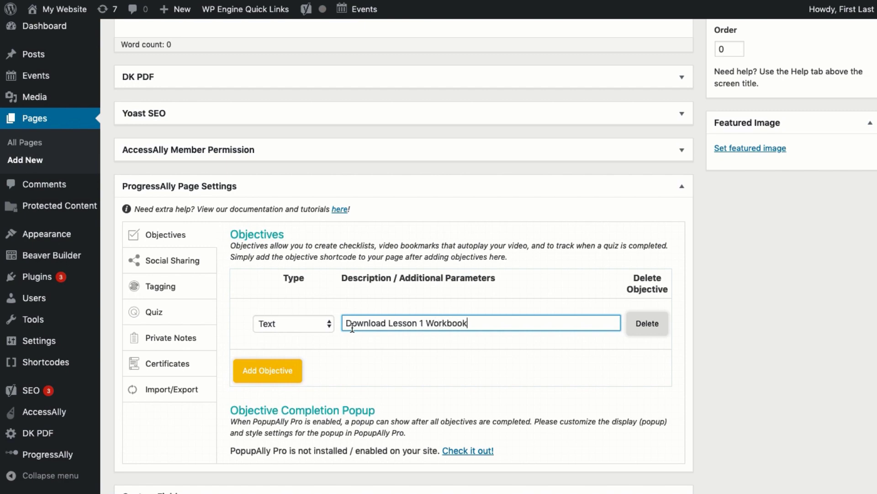
click(300, 325)
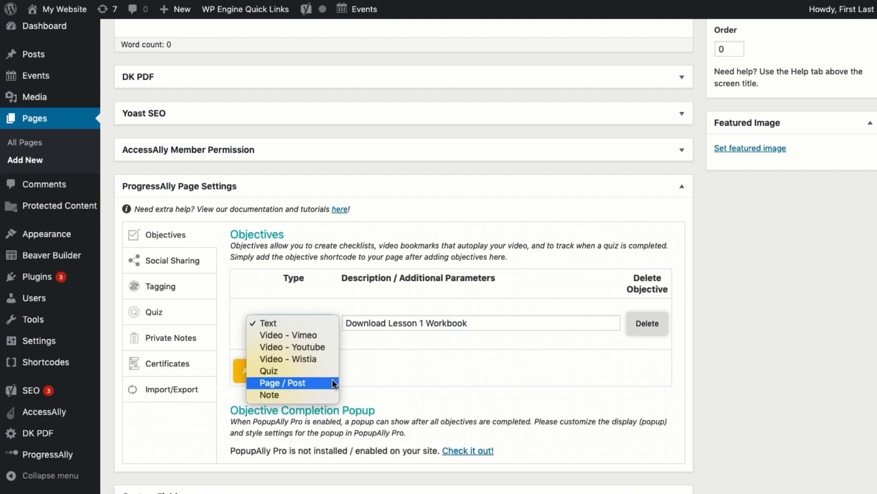
- Keep the first objective as Text and add a Page / Post objective 'Complete all objectives from L1' linked to Lesson 1
click(361, 380)
click(268, 368)
click(304, 374)
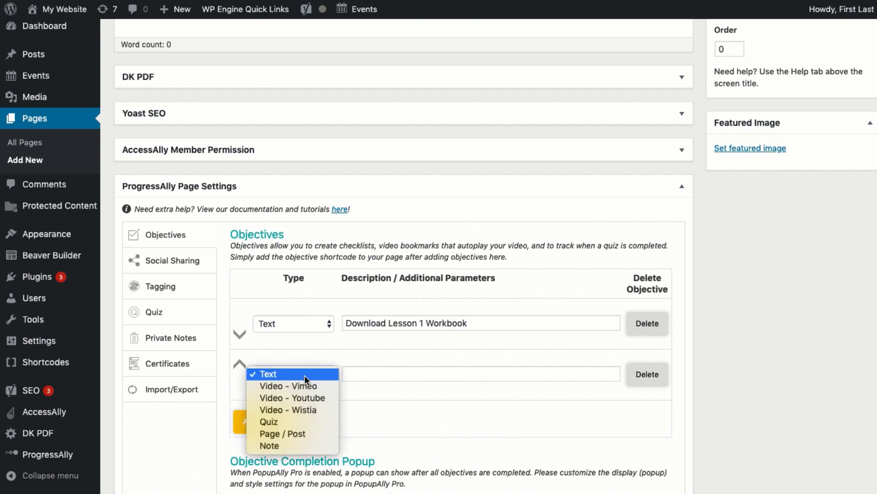
click(297, 432)
click(433, 375)
text(Co)
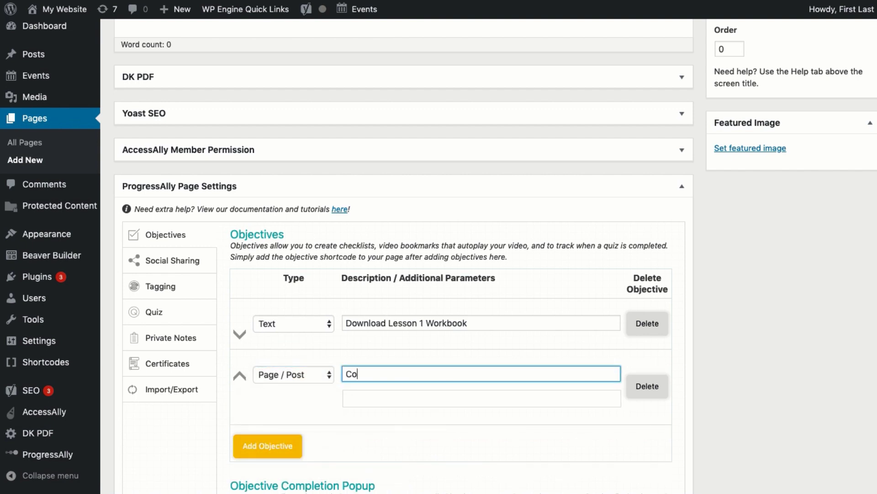
text(mplete all objectives from Le)
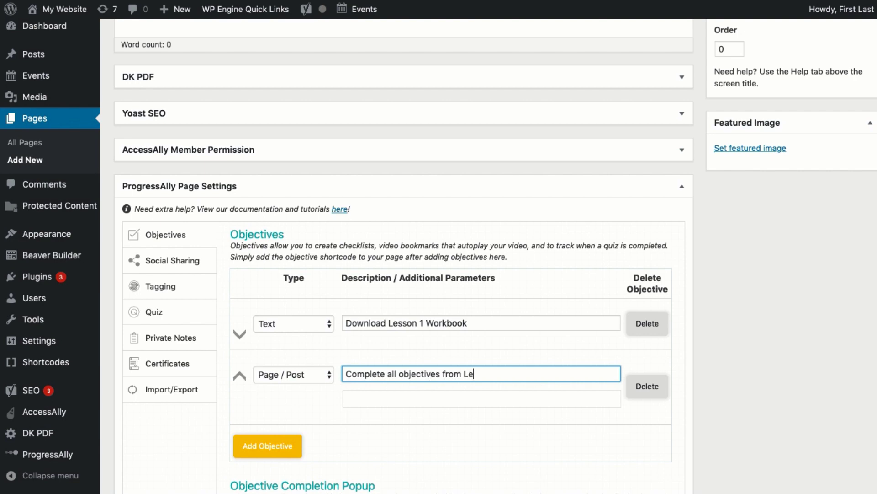
key(BackSpace)
text(1)
click(407, 399)
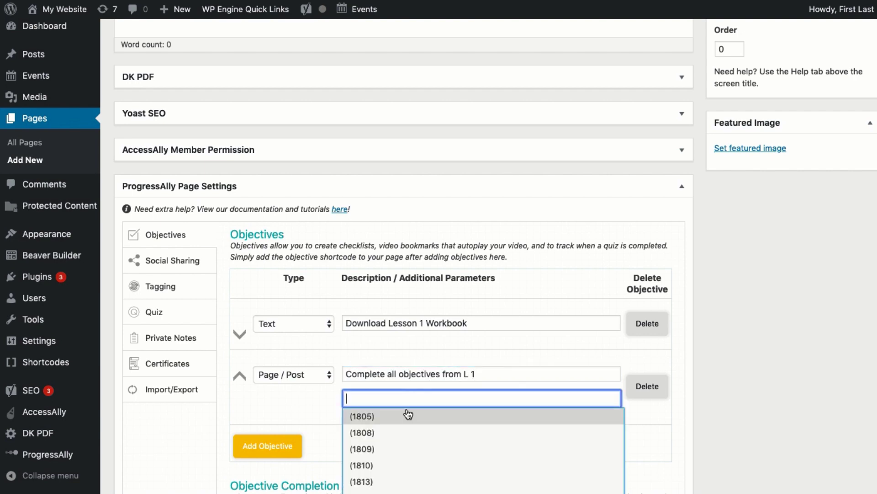
text(less)
click(409, 416)
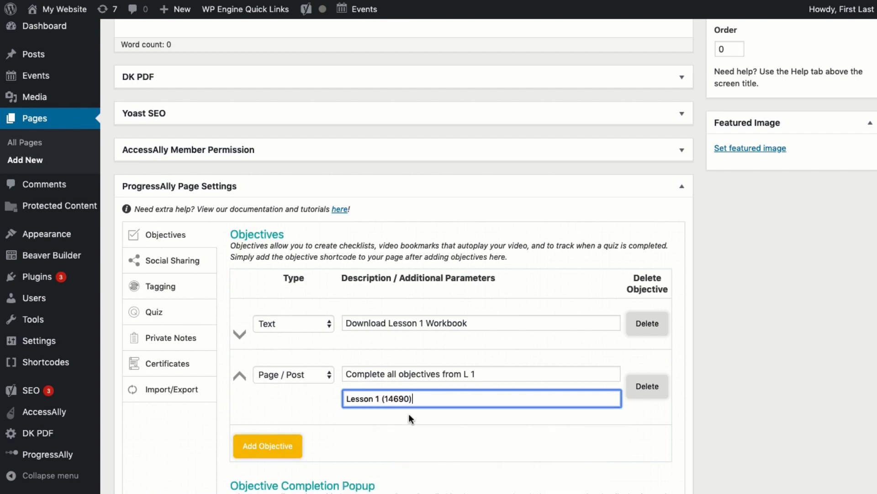
scroll(479, 425, down, 3)
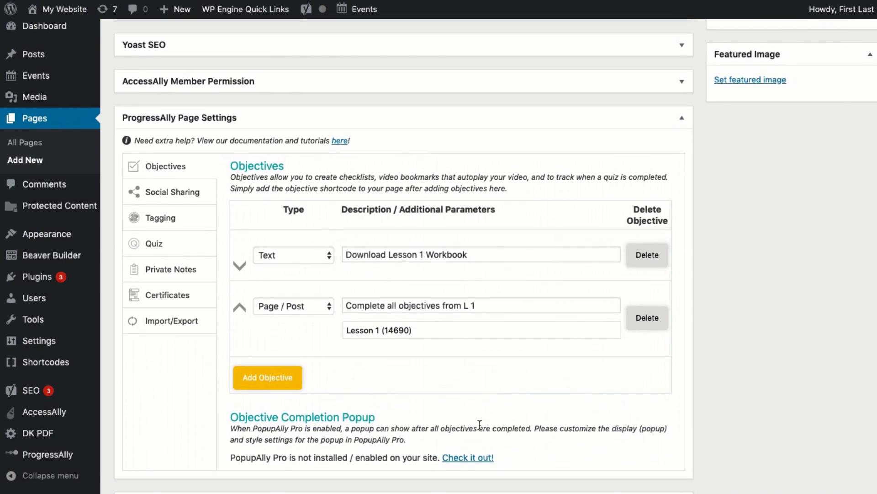
- Add a Note objective 'Submit Lesson 1 Homework' and expand 'L1' to 'Lesson 1' in the second objective
click(297, 382)
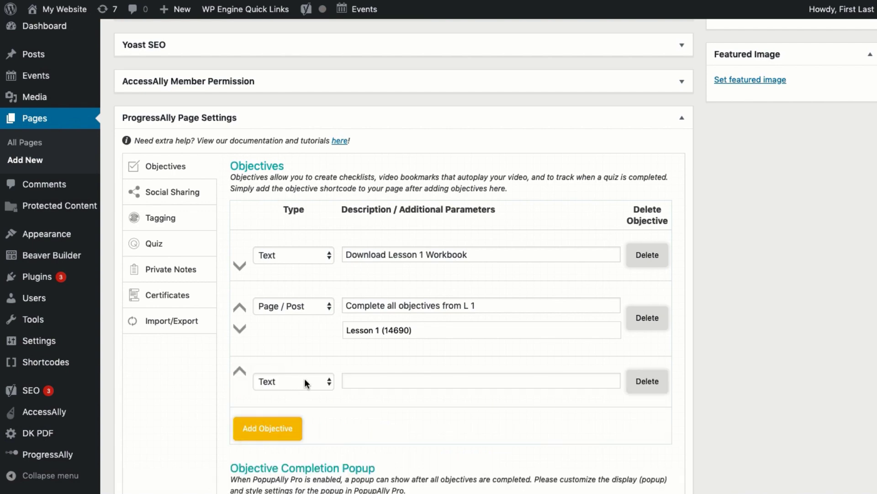
click(305, 382)
click(293, 459)
click(386, 381)
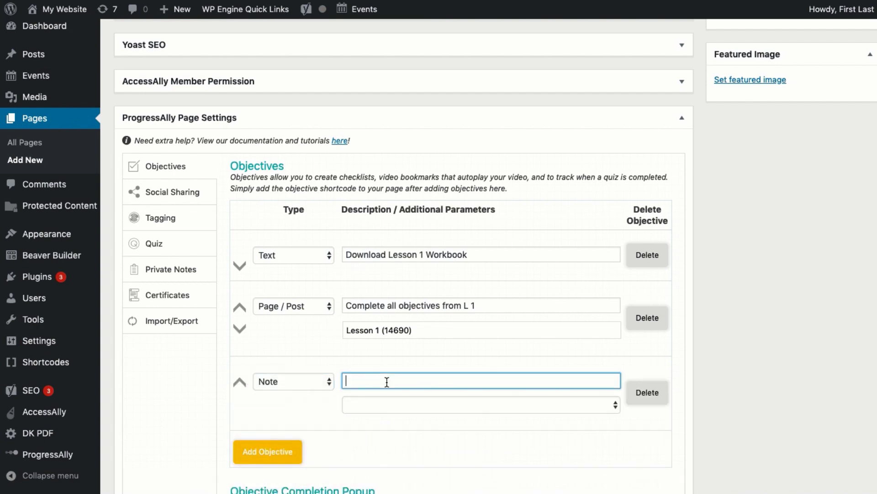
text(Submit Lesson 1 Homework)
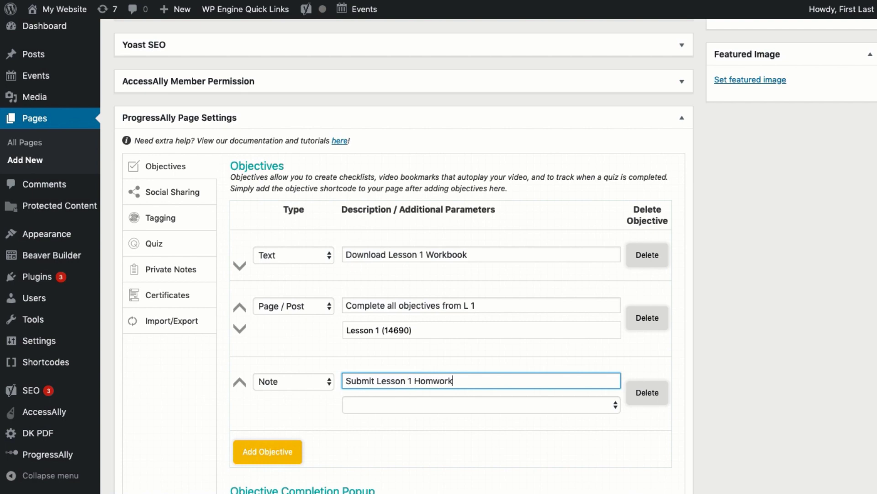
key(BackSpace)
key(BackSpace)
key(BackSpace)
key(BackSpace)
key(BackSpace)
text(ework)
click(414, 354)
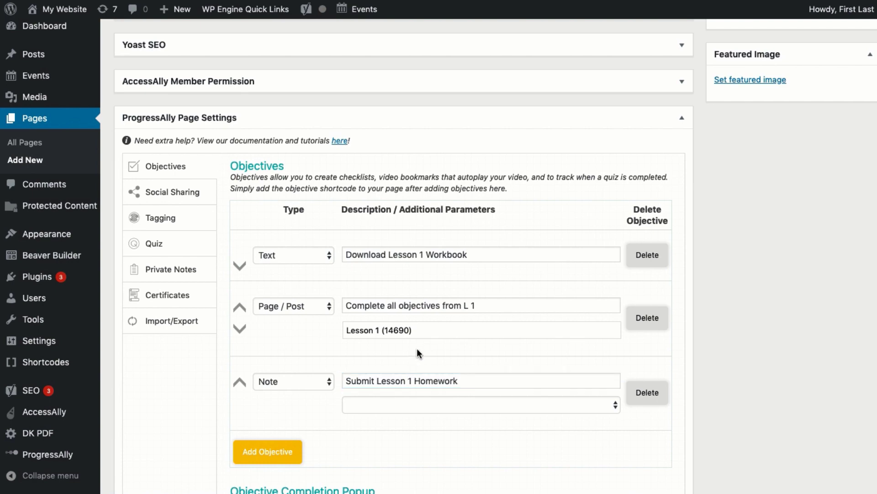
click(474, 306)
text(esson)
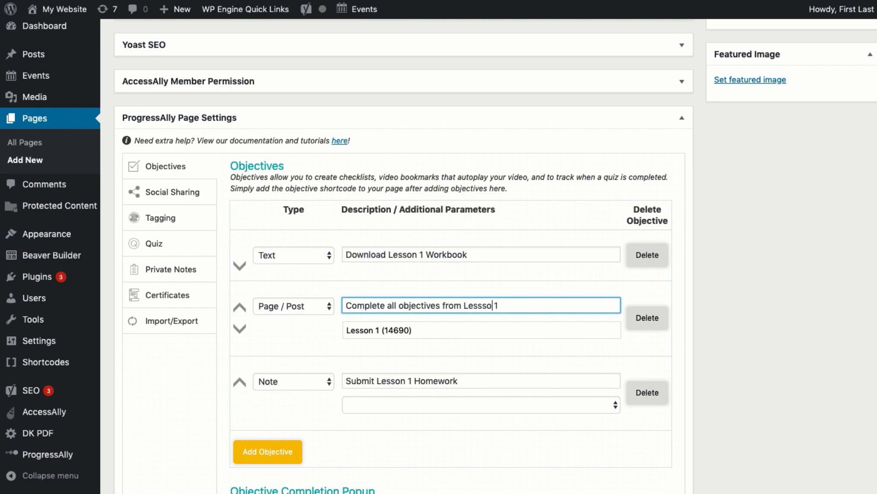
scroll(404, 275, up, 5)
- Check off 'Download the Lesson 1 Workbook' on the published page's objective list
scroll(366, 269, up, 3)
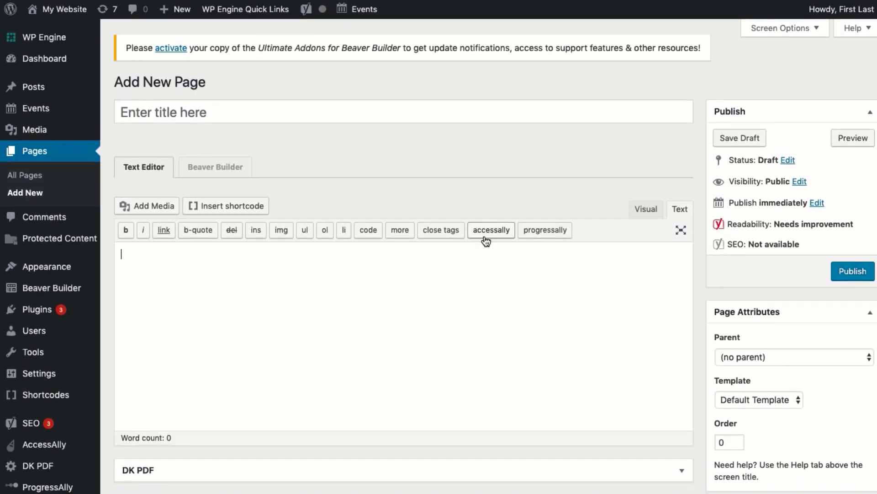
click(544, 230)
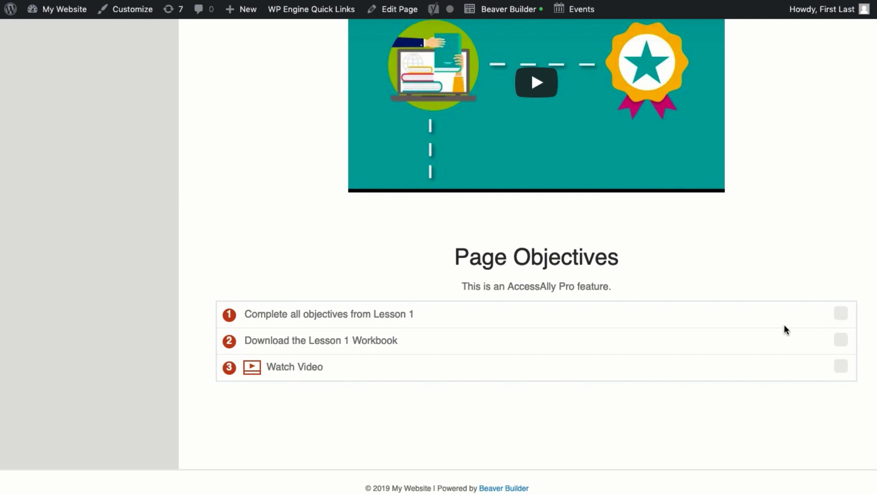
click(839, 340)
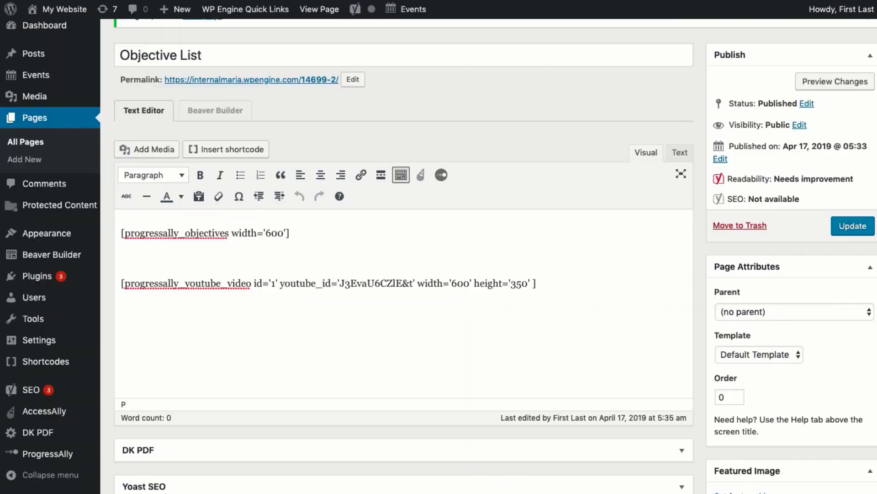
scroll(287, 287, down, 1)
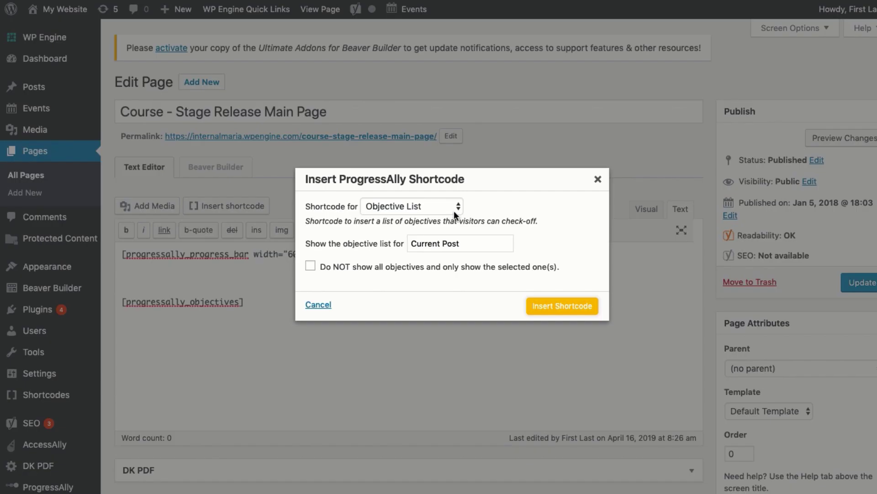
- Insert a ProgressAlly Vimeo video shortcode for video 256437699 at 600×350 with ProgressAlly ID 1
click(454, 208)
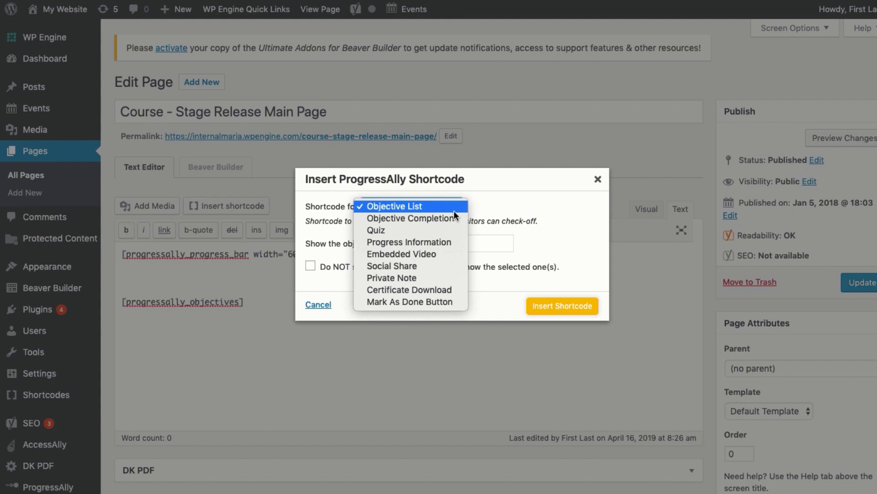
click(443, 251)
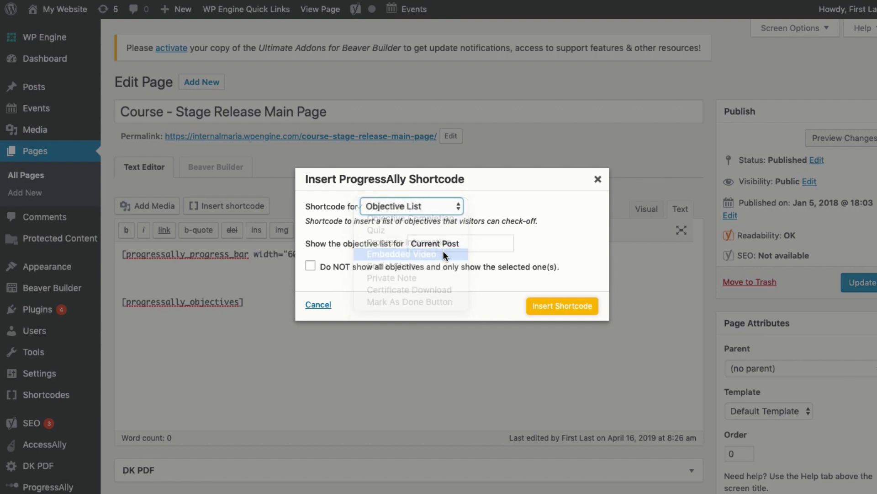
click(391, 242)
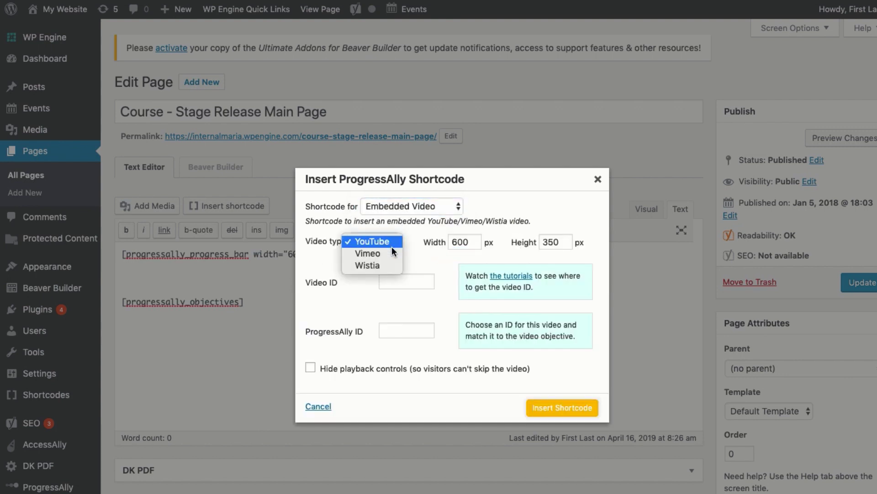
click(390, 253)
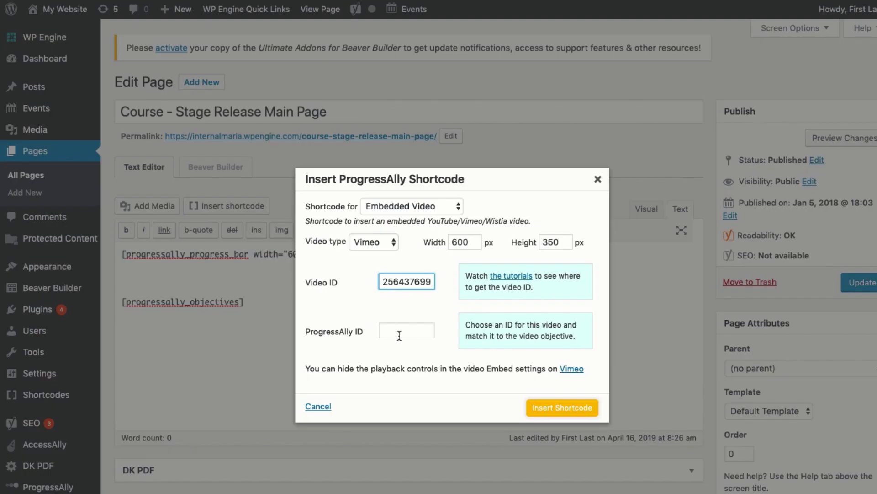
click(398, 329)
text(1)
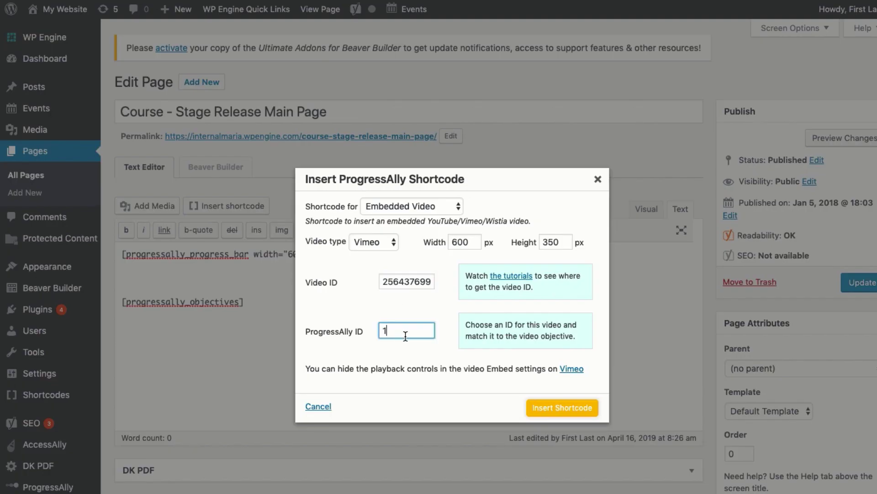
click(540, 407)
key(Return)
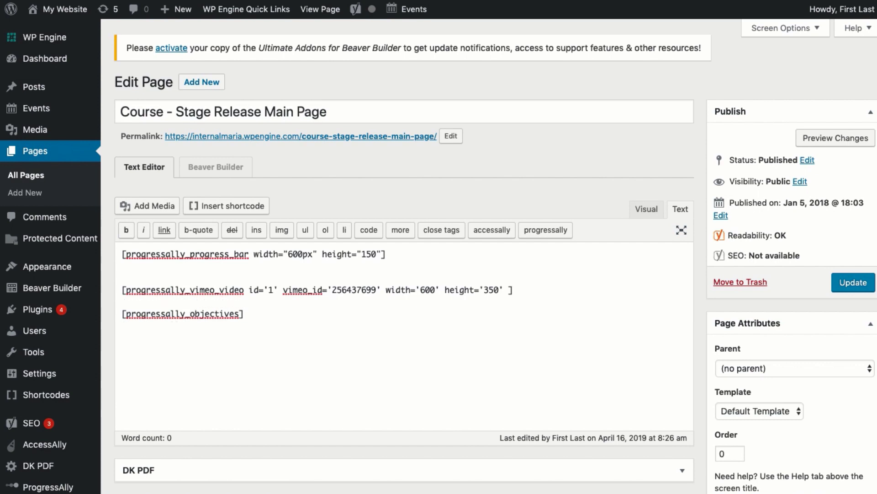
scroll(517, 318, down, 2)
- Set the video objective's bookmark to start at 10 seconds and complete when watched to 13 seconds
scroll(517, 316, down, 10)
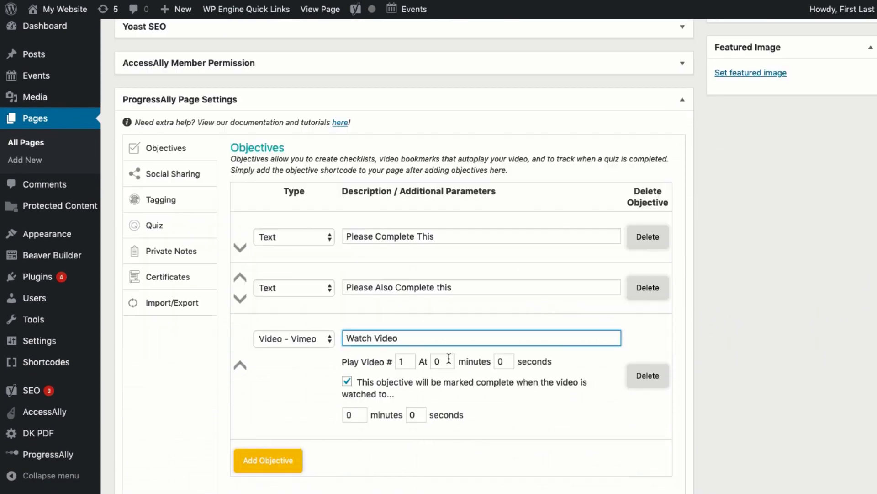
double_click(449, 359)
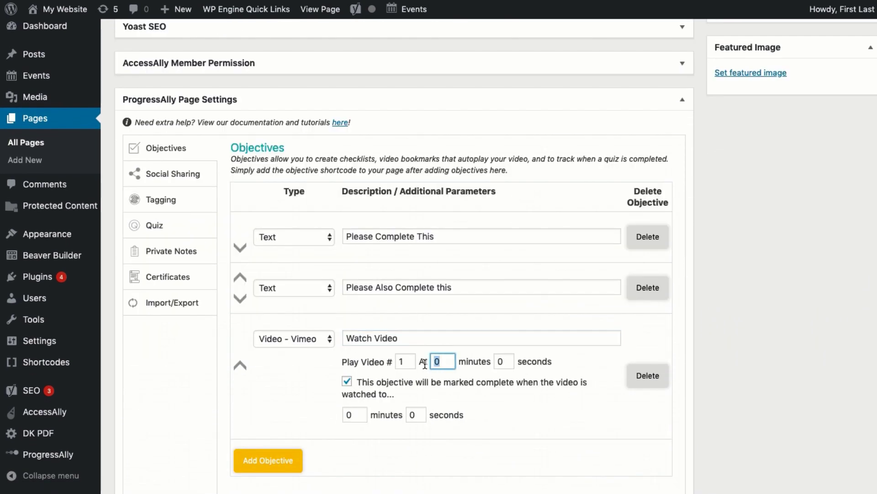
double_click(509, 361)
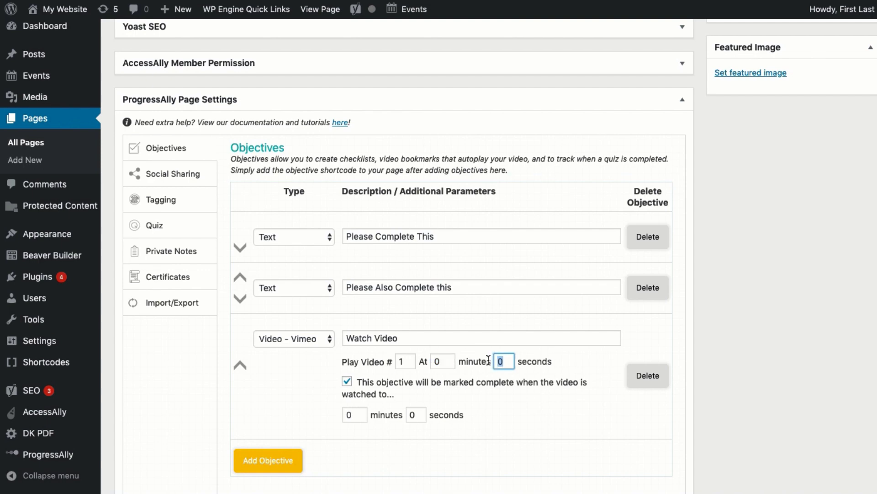
text(10)
double_click(420, 414)
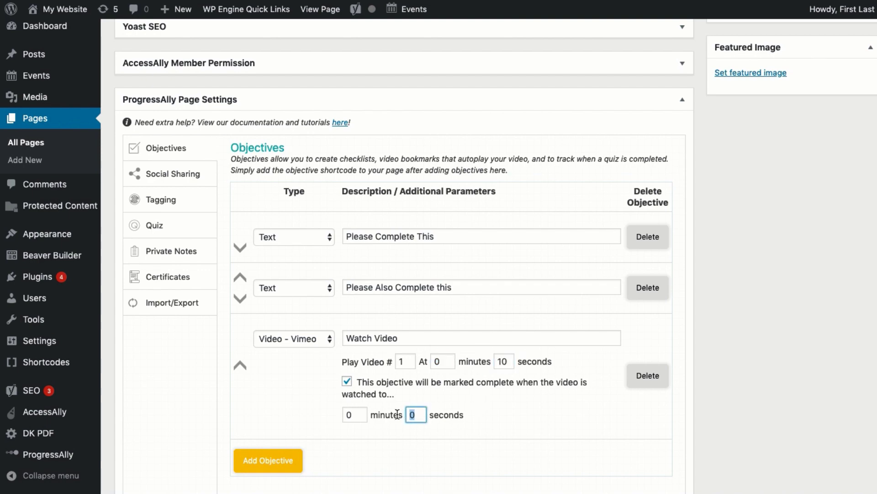
text(13)
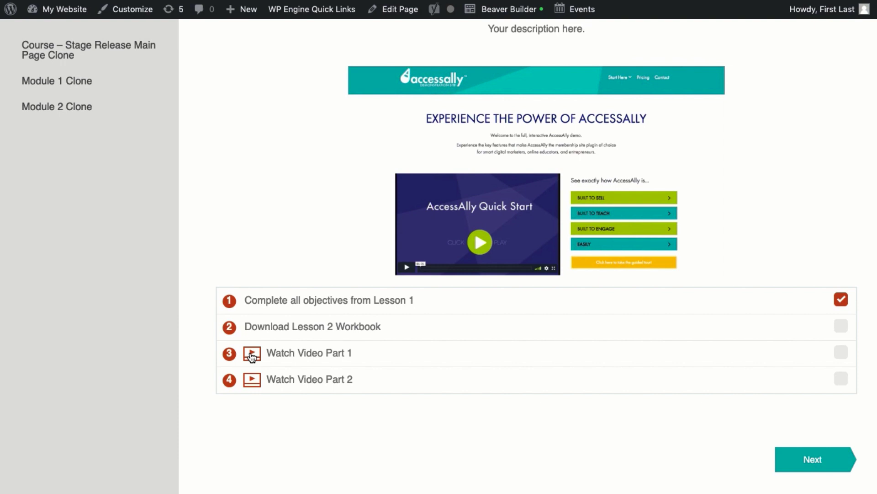
- Play the video from the Watch Video Part 1 bookmark on the member page
click(252, 357)
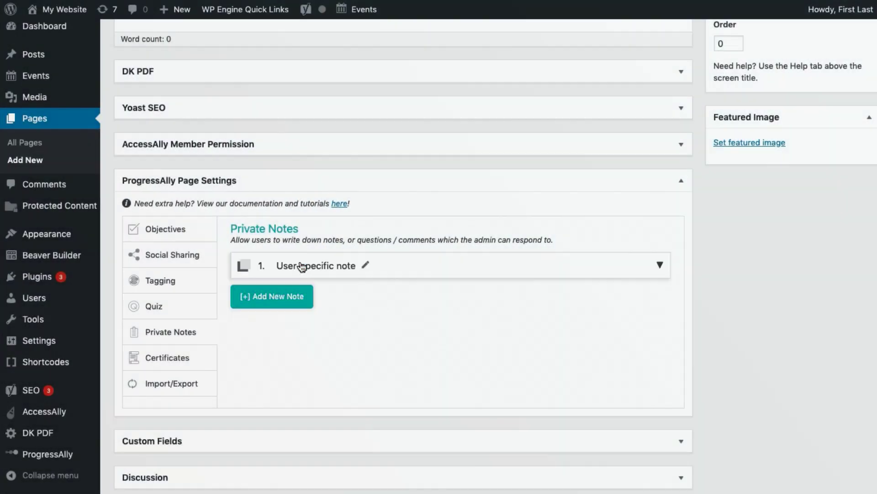
- Rename the User-specific private note to 'Journal Entry', leaving its type as Private course note
click(365, 266)
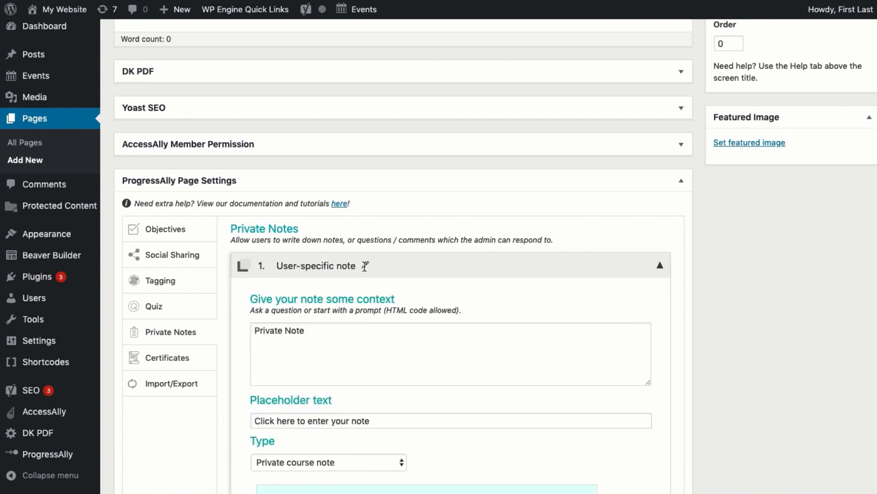
click(365, 266)
scroll(417, 264, down, 2)
text(J)
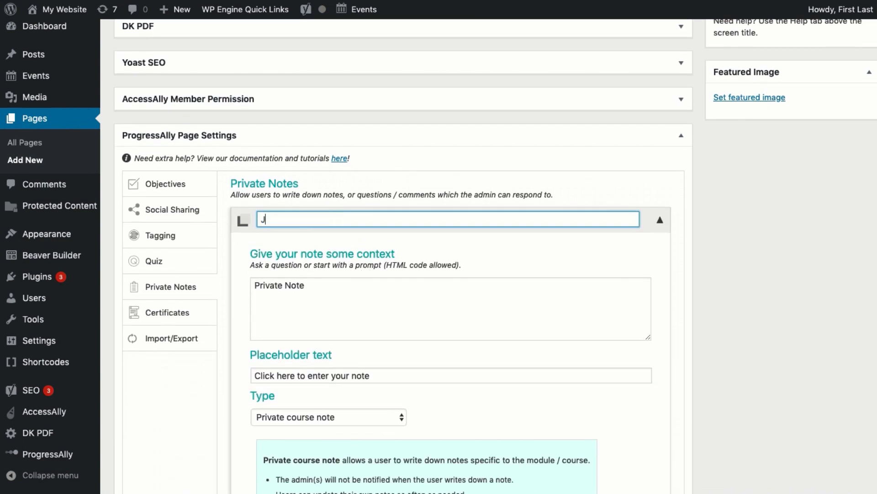
text(ournal Entry)
scroll(404, 256, down, 3)
scroll(323, 291, down, 2)
click(326, 292)
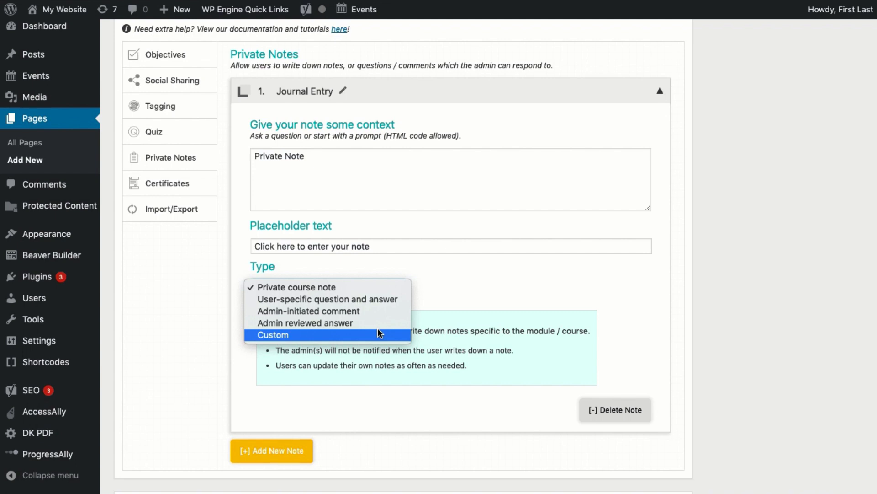
click(378, 289)
- Begin inserting a ProgressAlly Private Note shortcode into the new page's content
scroll(382, 397, up, 10)
scroll(383, 396, up, 3)
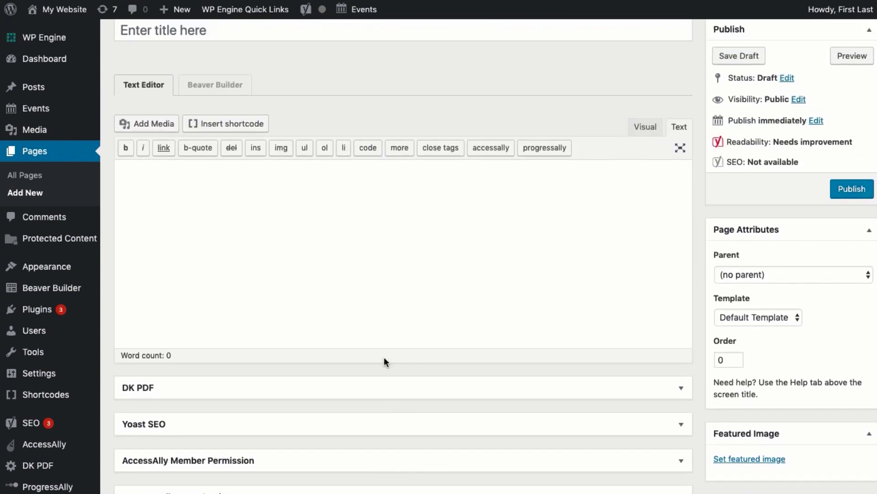
click(427, 248)
click(539, 152)
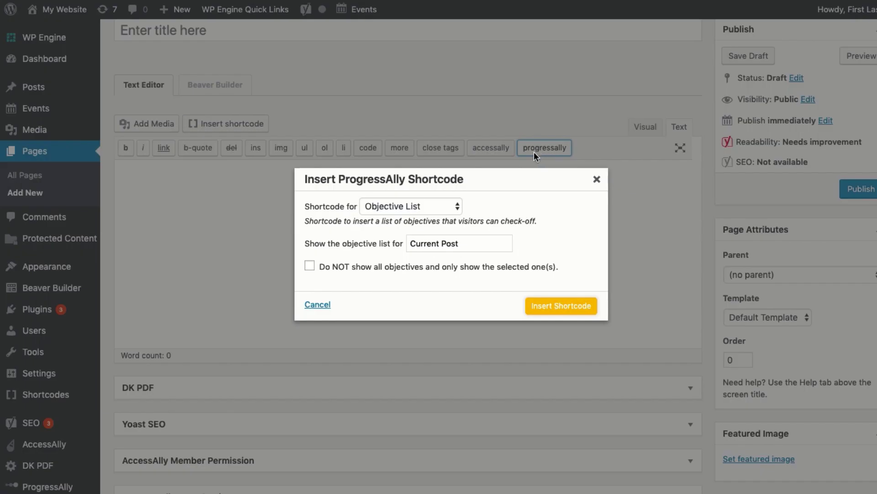
click(425, 203)
click(411, 276)
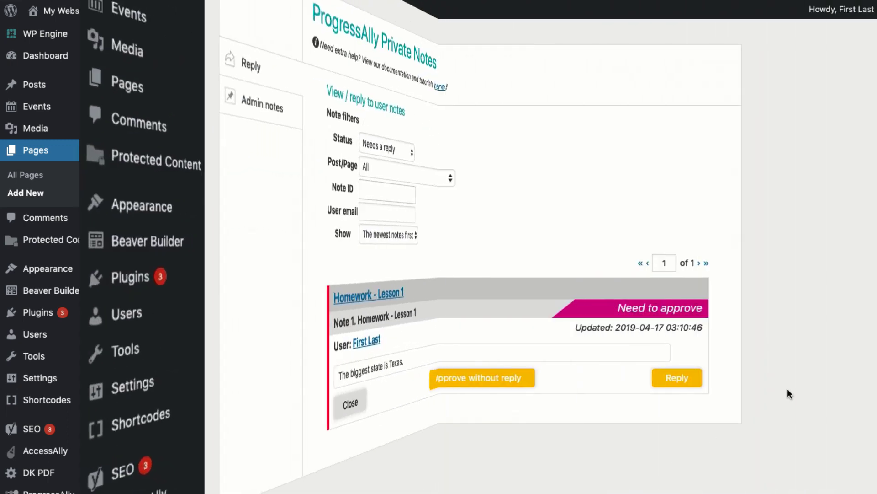
- Reply to the Homework - Lesson 1 note with 'Incorrect, think of a more northern state' and enable HTML code
scroll(690, 169, down, 2)
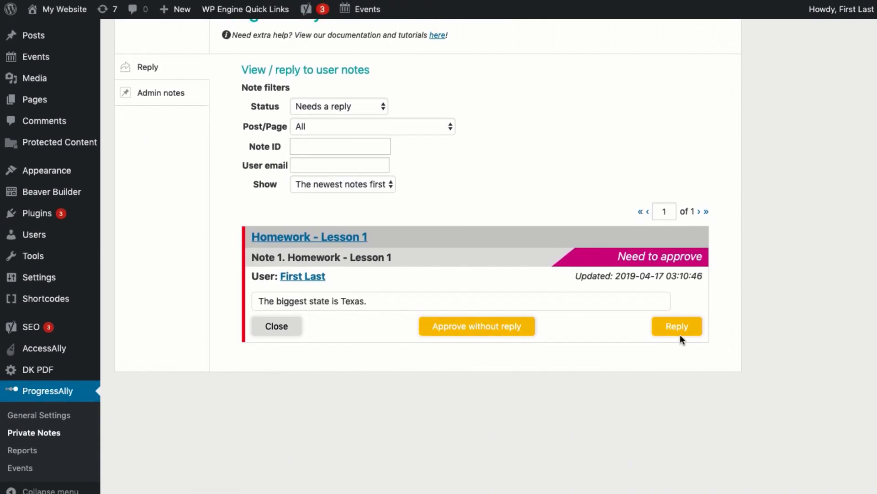
click(679, 333)
text(Inco)
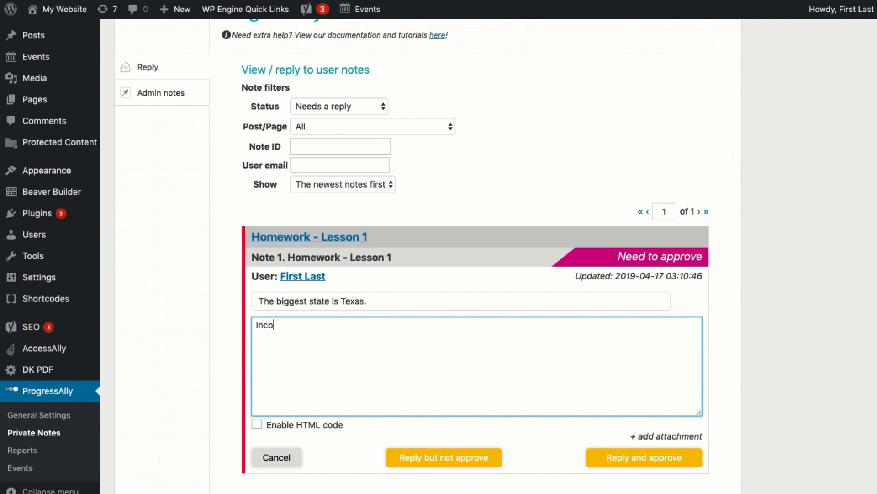
text(rrect, think of a more)
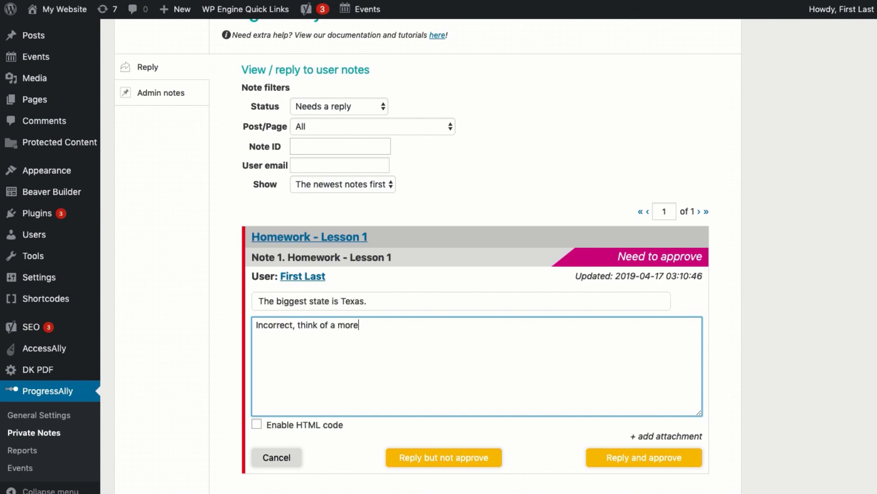
text( northern state.)
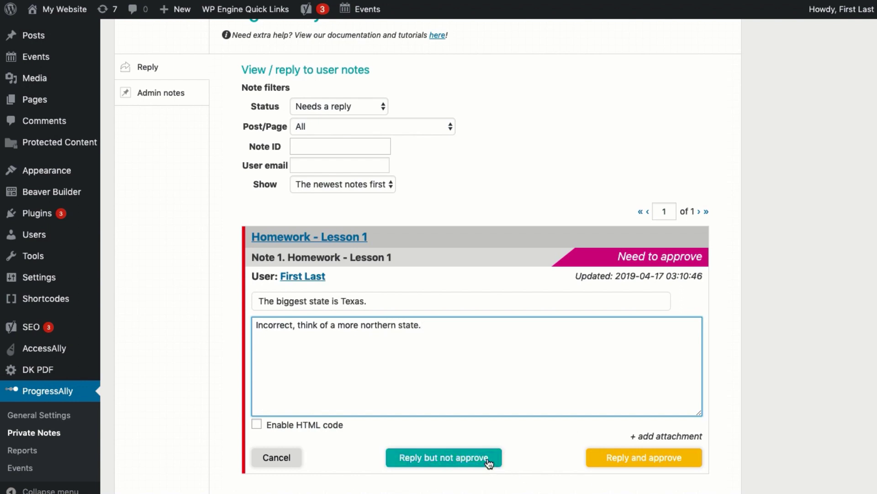
click(305, 423)
- Scroll down to the certificate settings showing the grey vertical sample template 2 ProgressAlly-Certificate-Sample-Vertical-Grey.pdf and its preview
scroll(384, 396, down, 2)
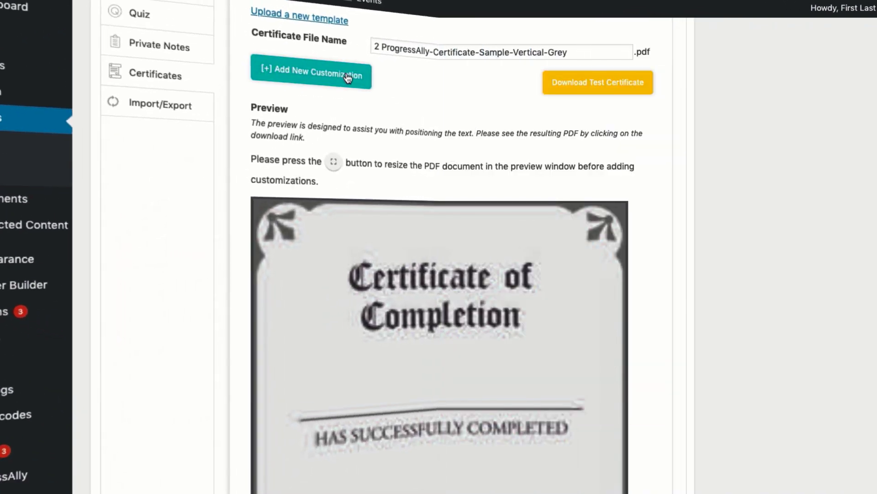
- Add a centred Full Name customization (50 mm, size 20) placed just above the completion line
click(343, 85)
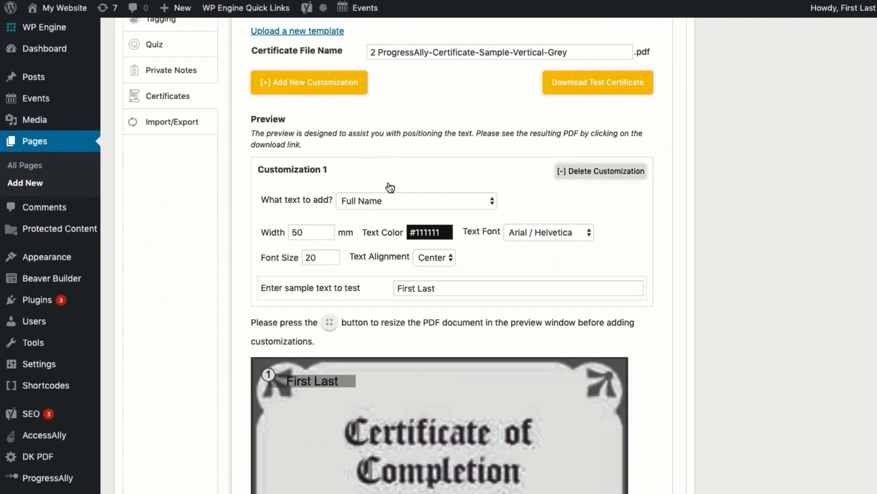
scroll(398, 248, down, 5)
drag(315, 239, 446, 401)
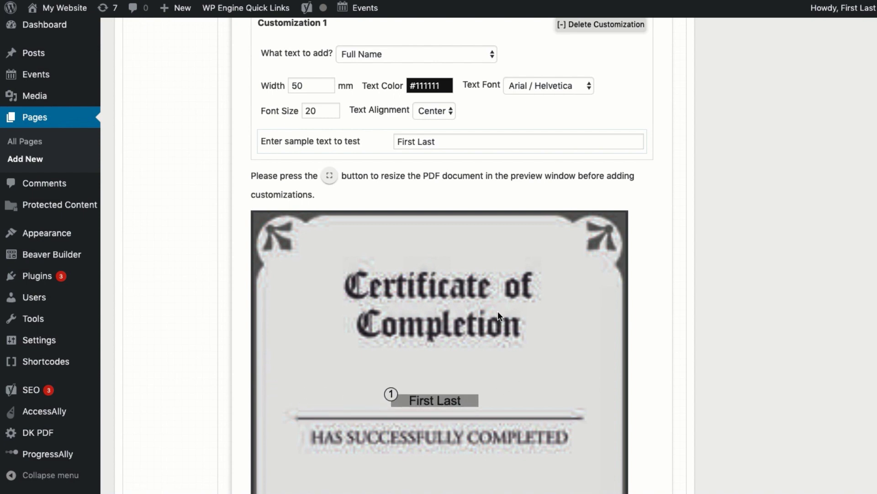
scroll(408, 190, up, 1)
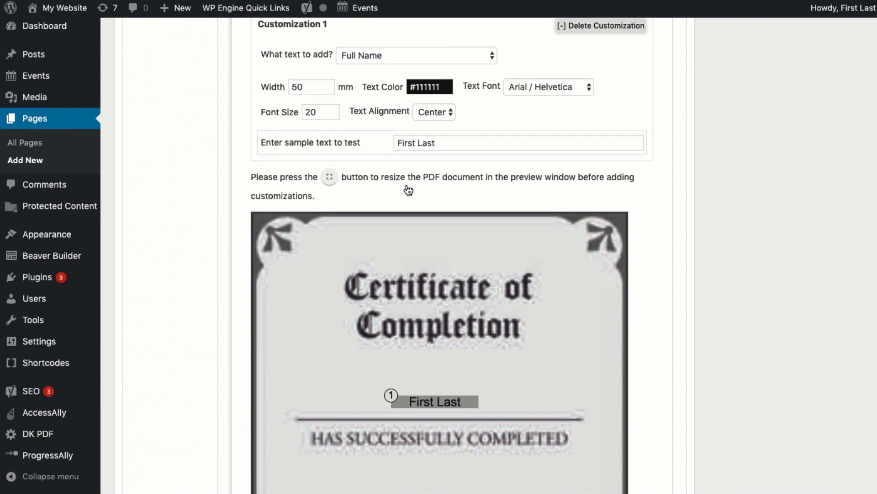